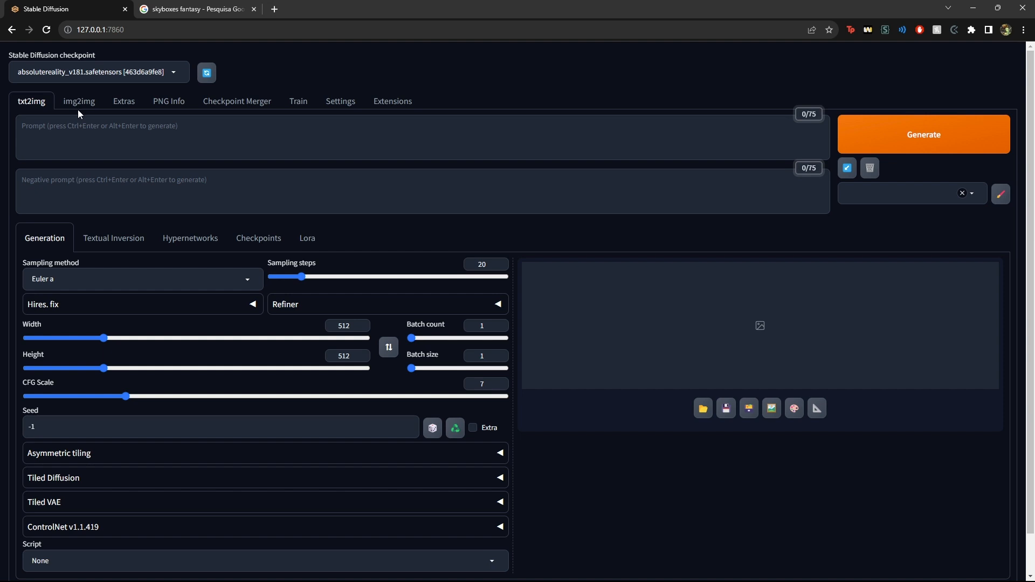
Copy the 'Sea reflecting outer space' image from the Google image results for skyboxes fantasy
left_click(169, 5)
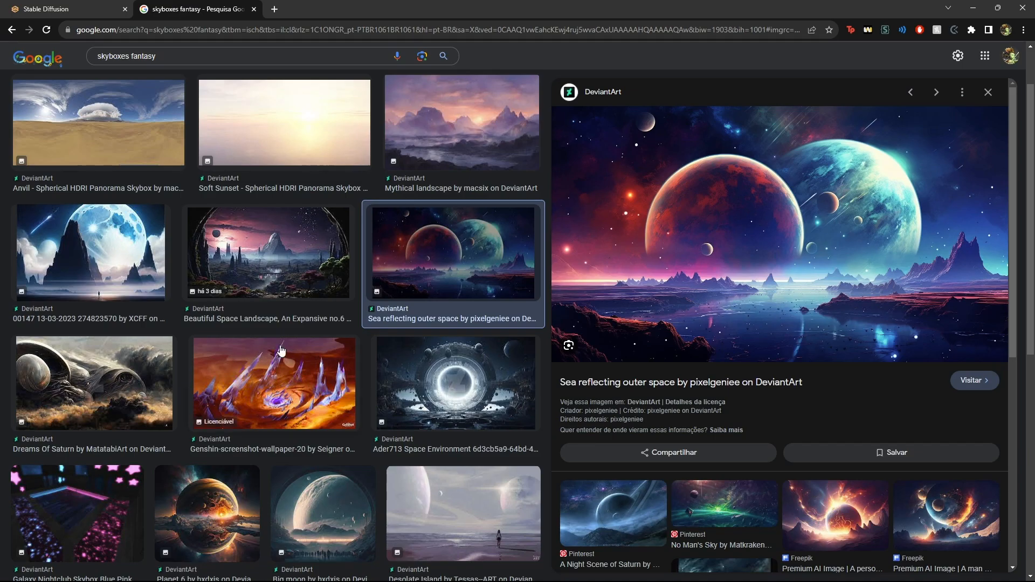
scroll(402, 272, "up", 2)
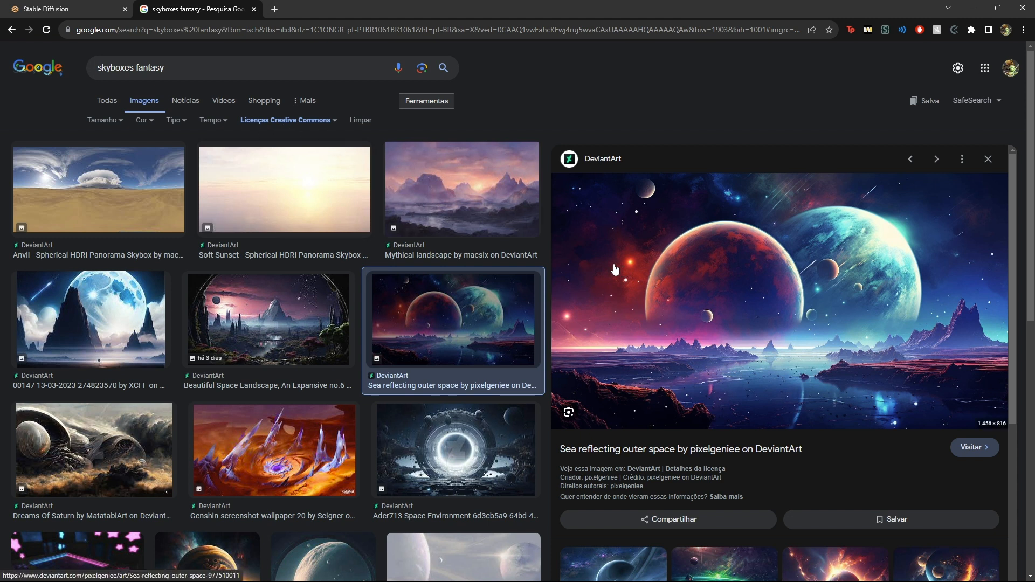
scroll(183, 329, "down", 5)
scroll(183, 329, "up", 5)
right_click(692, 269)
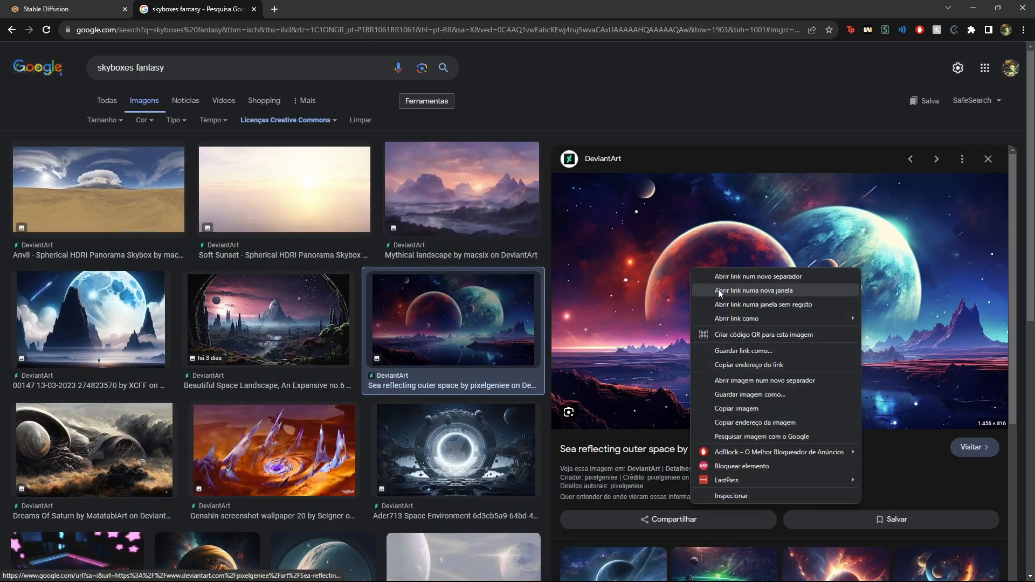
left_click(737, 408)
left_click(54, 9)
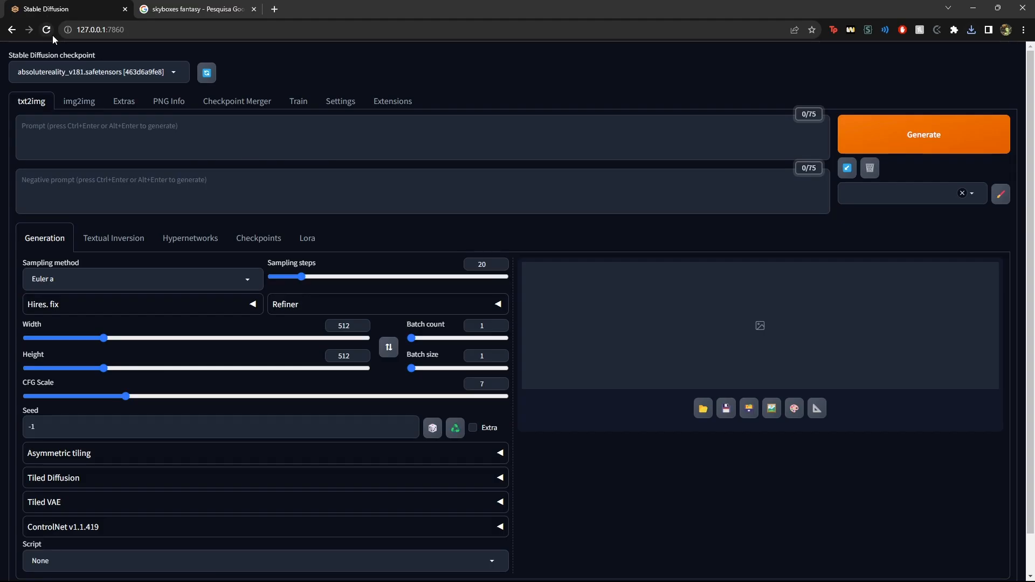
Open img2img and load the downloaded space landscape image as the source image
left_click(65, 105)
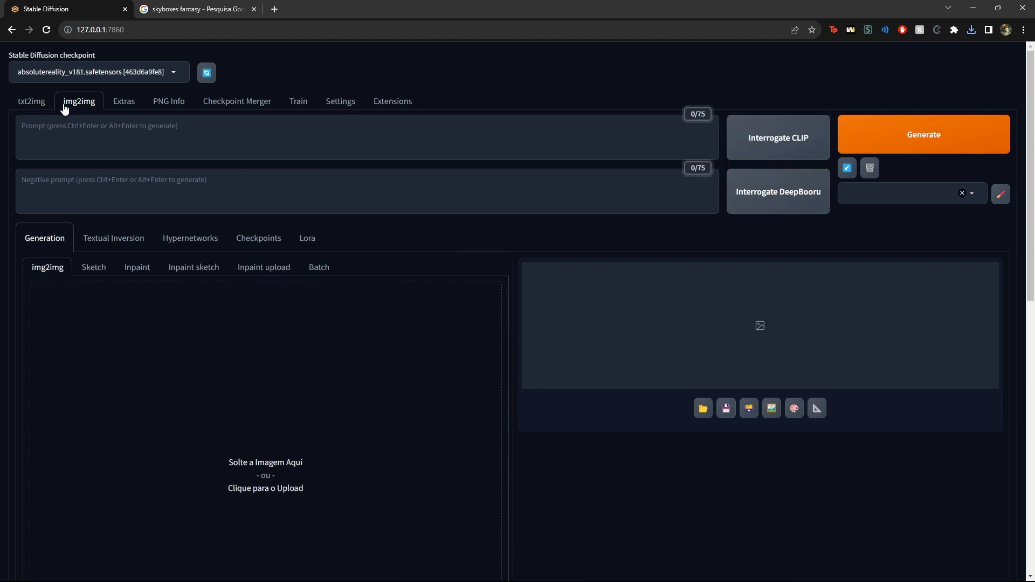
left_click(972, 31)
left_click_drag(873, 90, 215, 457)
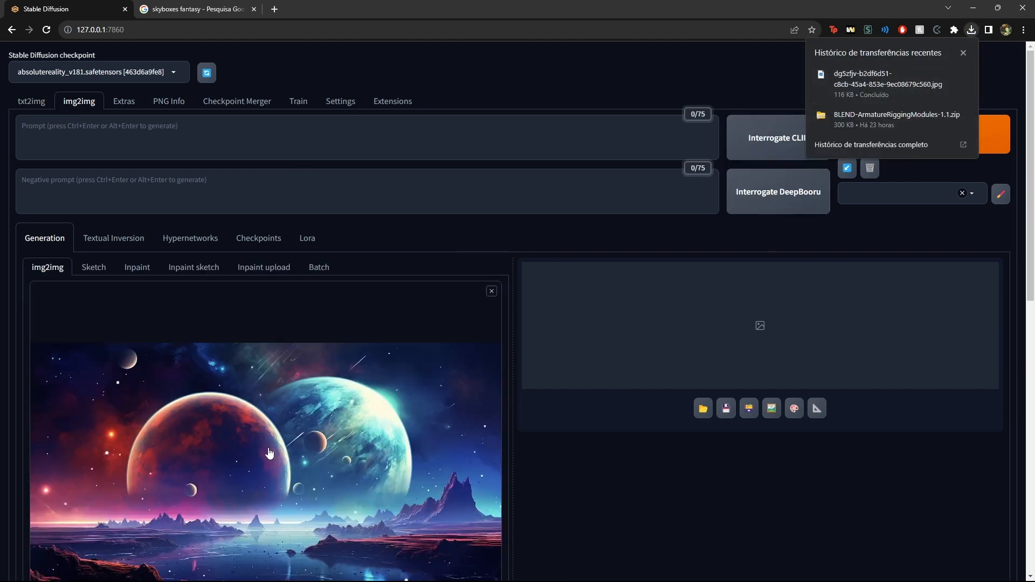
Review the Stable Diffusion checkpoint list, keeping absolutereality_v181 selected
left_click(163, 73)
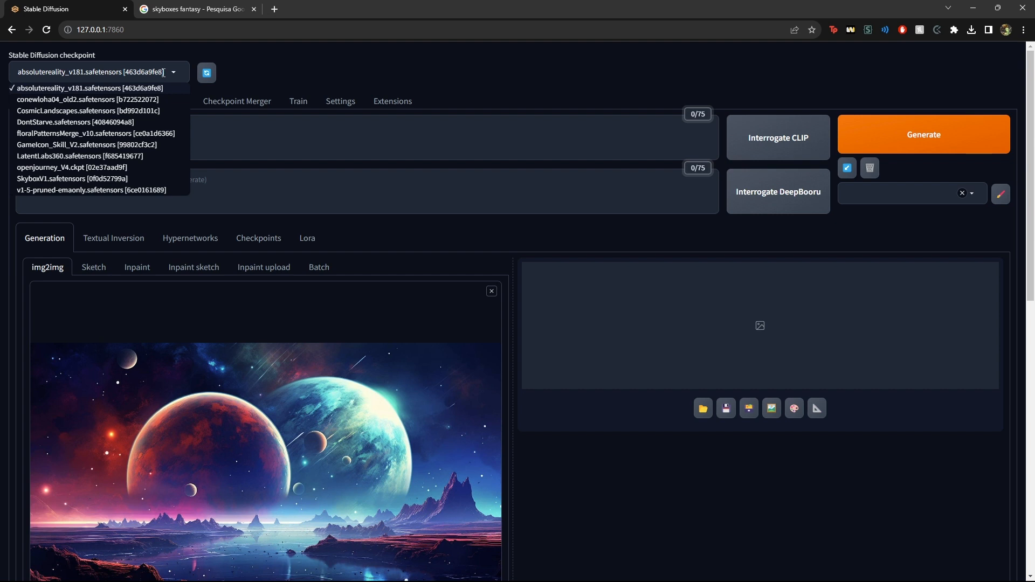
left_click(220, 90)
left_click(156, 72)
left_click(365, 76)
left_click(169, 79)
left_click(259, 71)
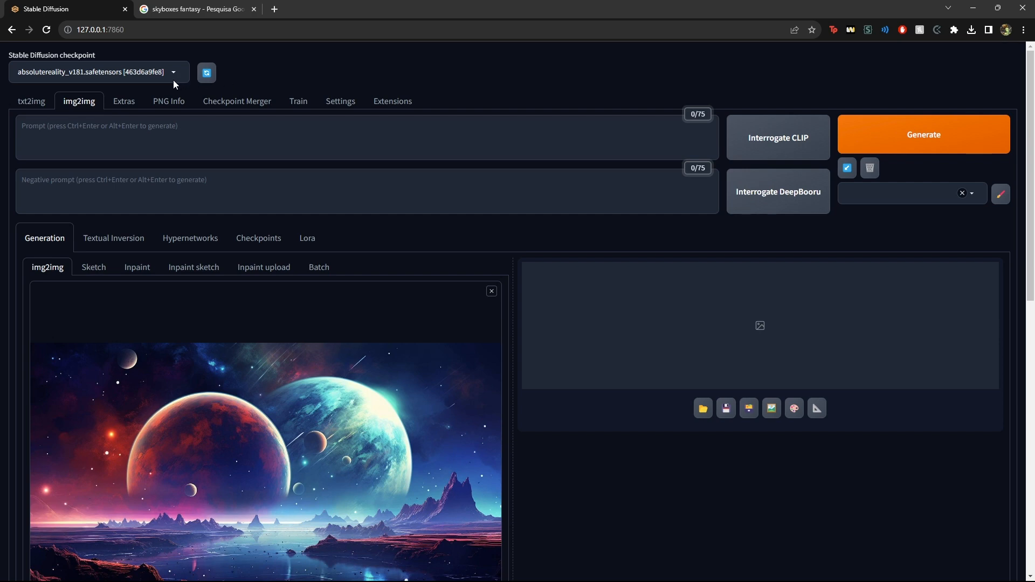
left_click(132, 75)
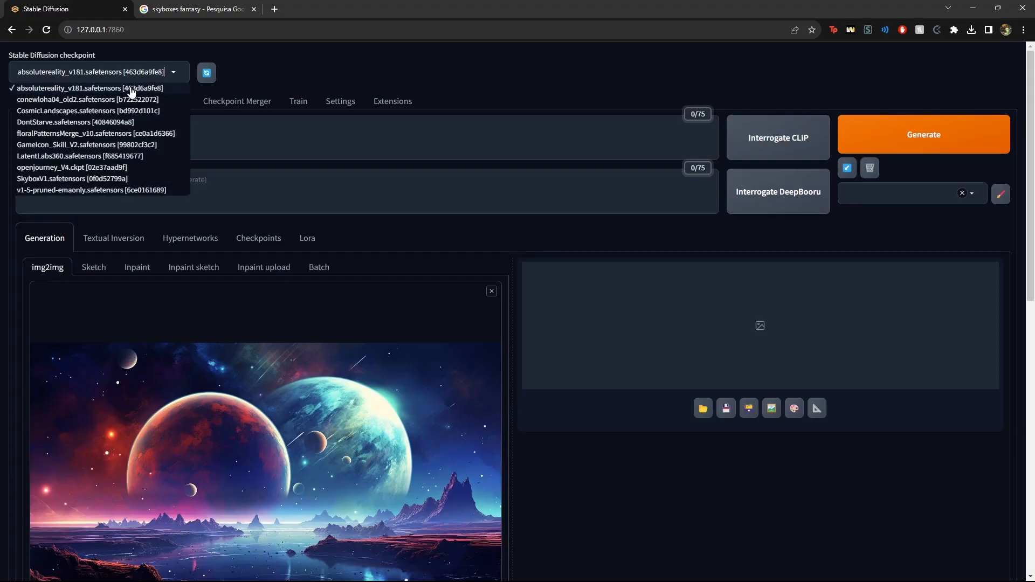
left_click(297, 87)
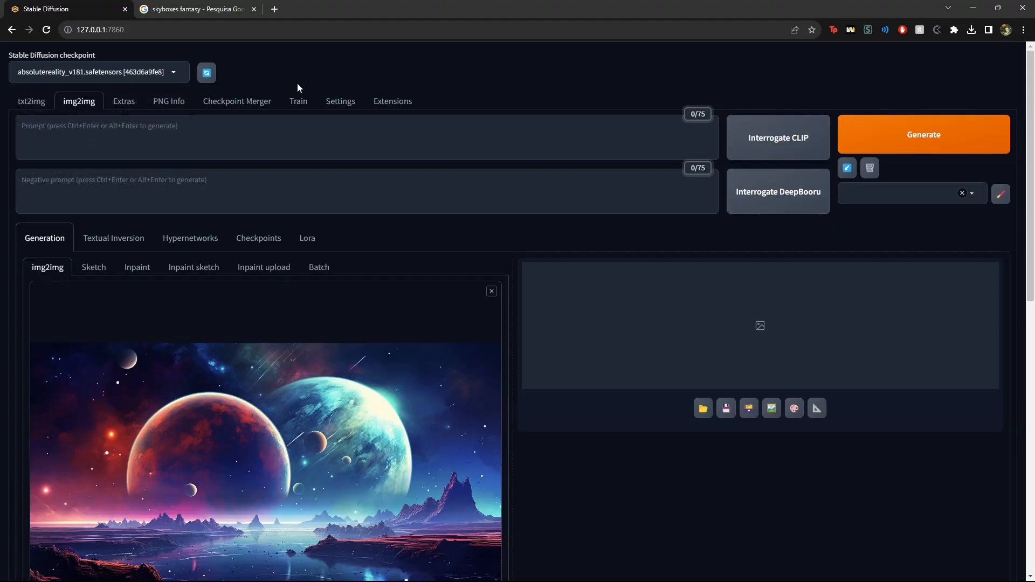
Set the output width to 1024
scroll(291, 135, "down", 10)
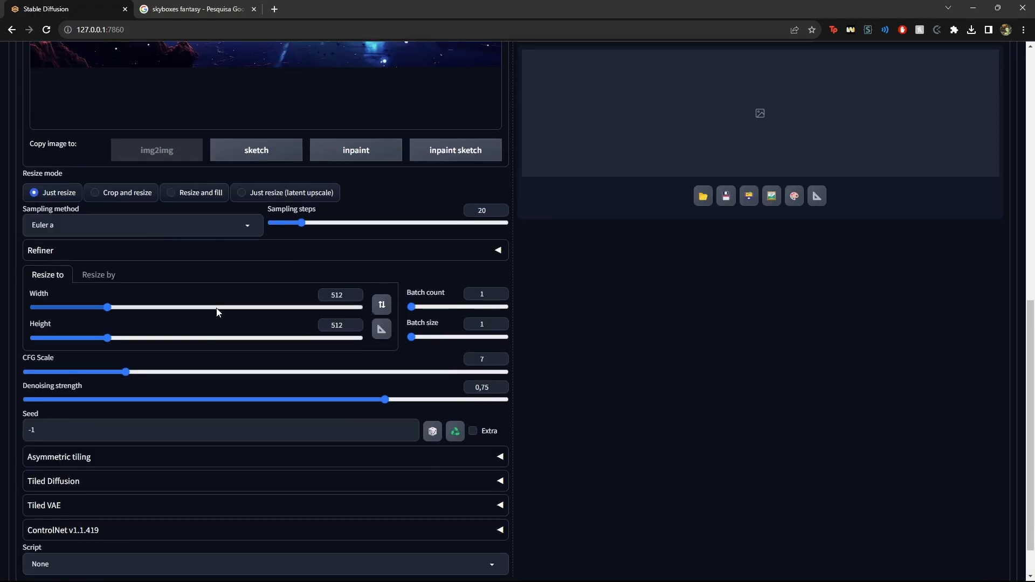
double_click(336, 249)
type("4102")
key("ctrl+a")
type("1024")
left_click(713, 338)
left_click_drag(326, 251, 369, 242)
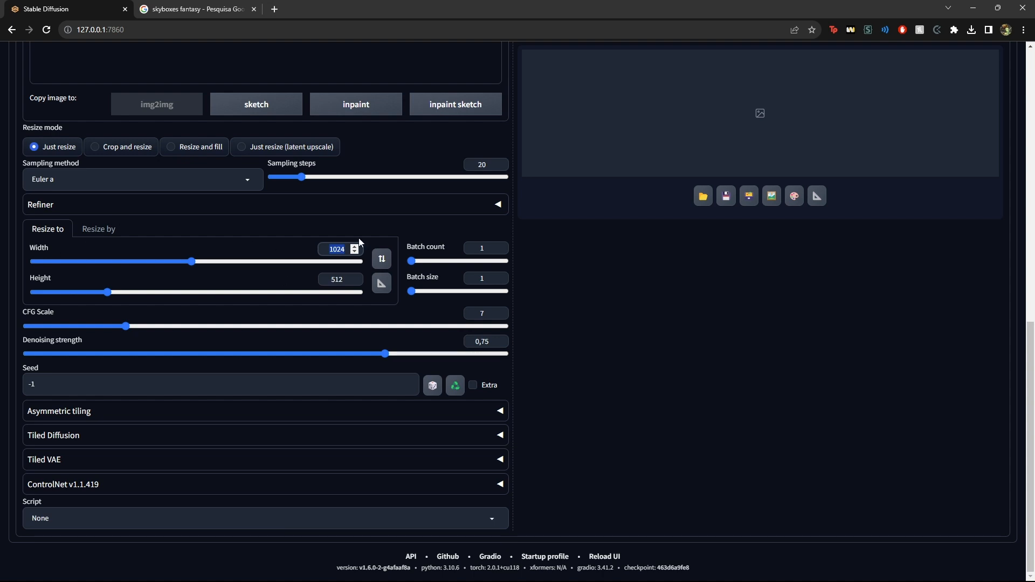
Enable Asymmetric tiling with Active and Tile X turned on
left_click(512, 412)
scroll(506, 414, "up", 1)
scroll(500, 418, "down", 1)
left_click(499, 419)
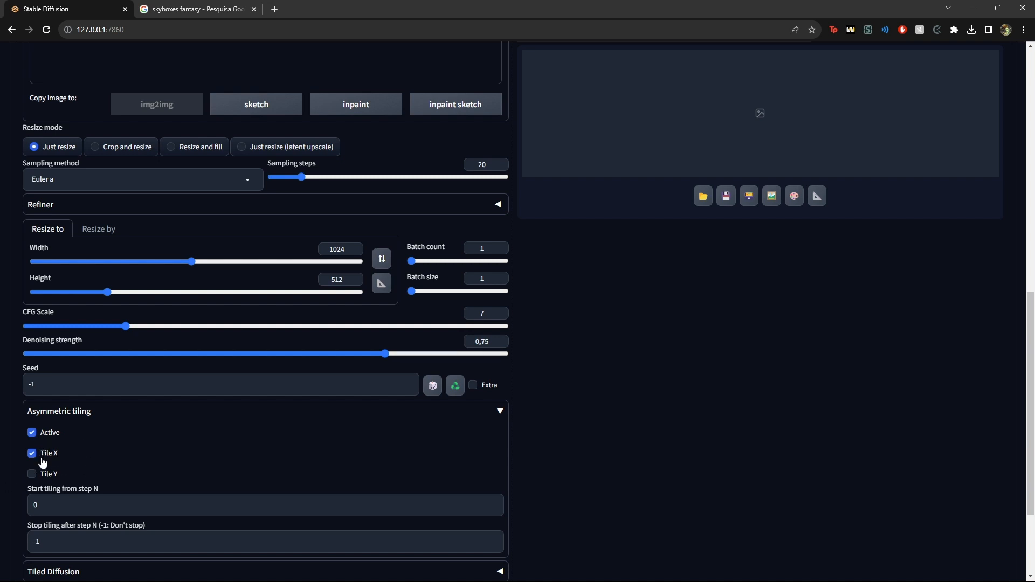
Interrogate CLIP to fill the prompt from the source image, and generate an image
scroll(603, 278, "up", 5)
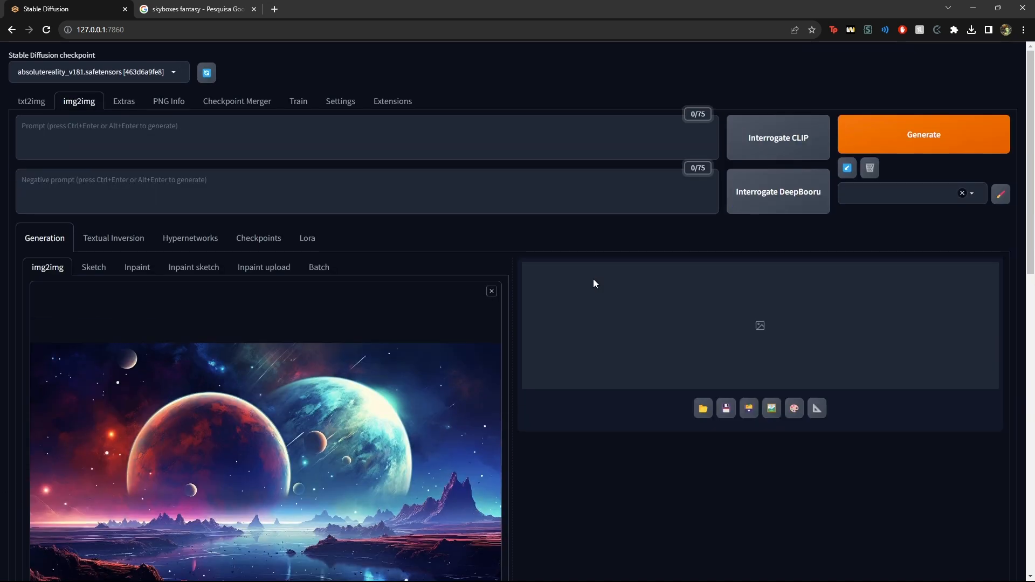
left_click(777, 138)
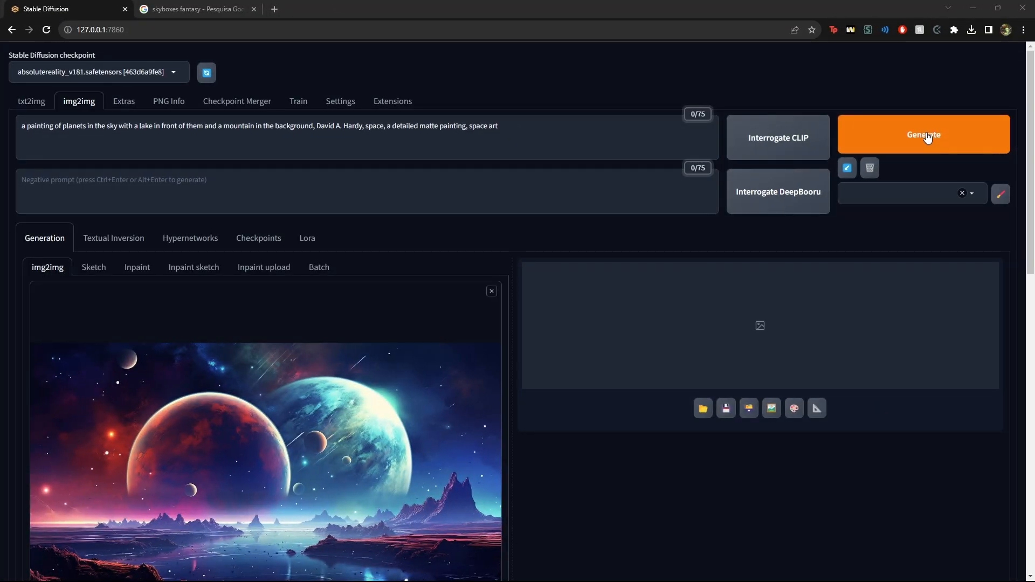
left_click(924, 138)
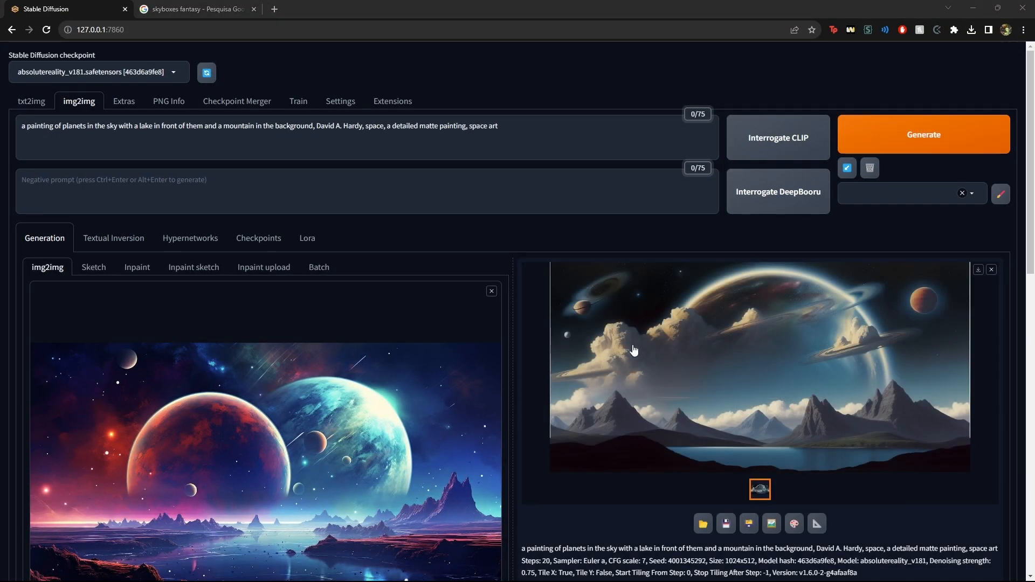
Open the generated image in a new tab to inspect it
right_click(633, 343)
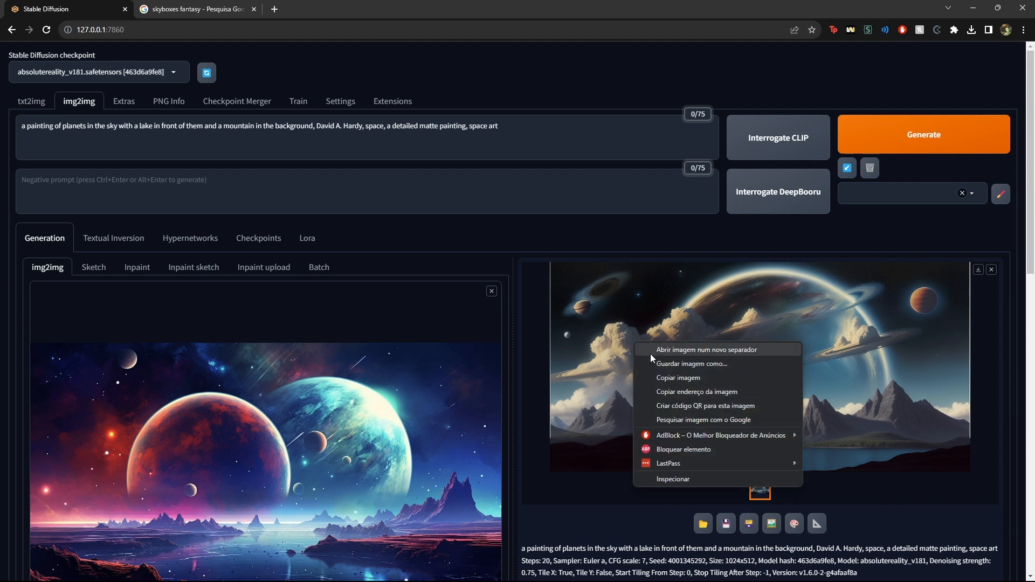
left_click(649, 350)
left_click(138, 2)
left_click(31, 2)
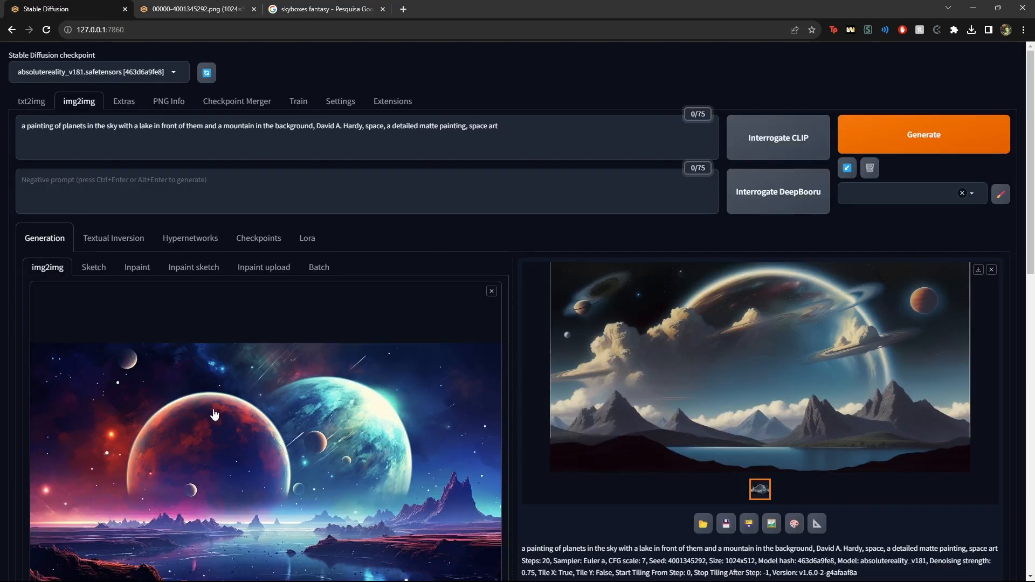
scroll(213, 410, "down", 3)
left_click(221, 2)
left_click(69, 6)
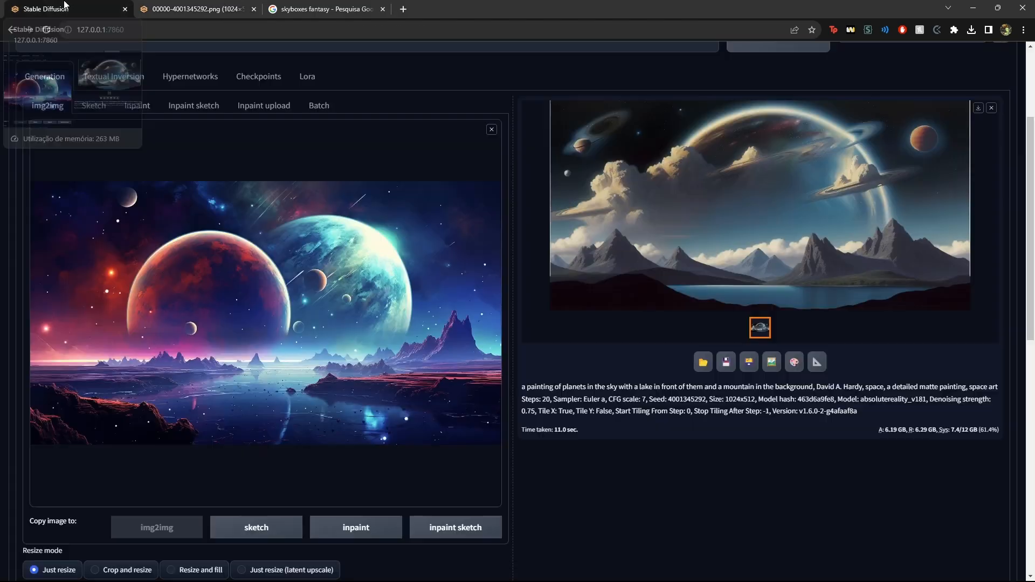
Set CFG Scale to about 21.5 and denoising strength to about 0.45, and generate again
scroll(92, 345, "down", 5)
scroll(111, 406, "up", 4)
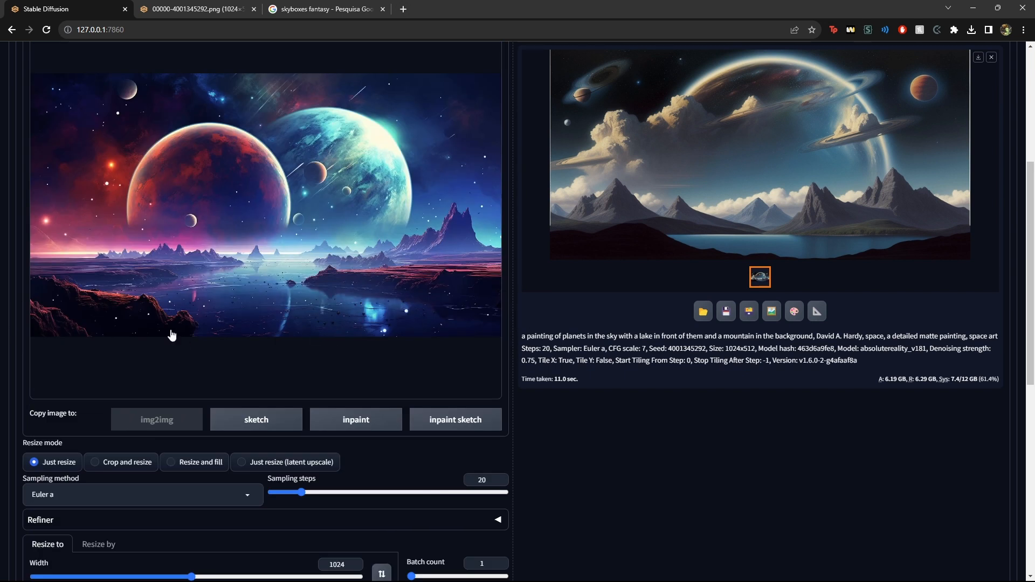
scroll(162, 345, "down", 3)
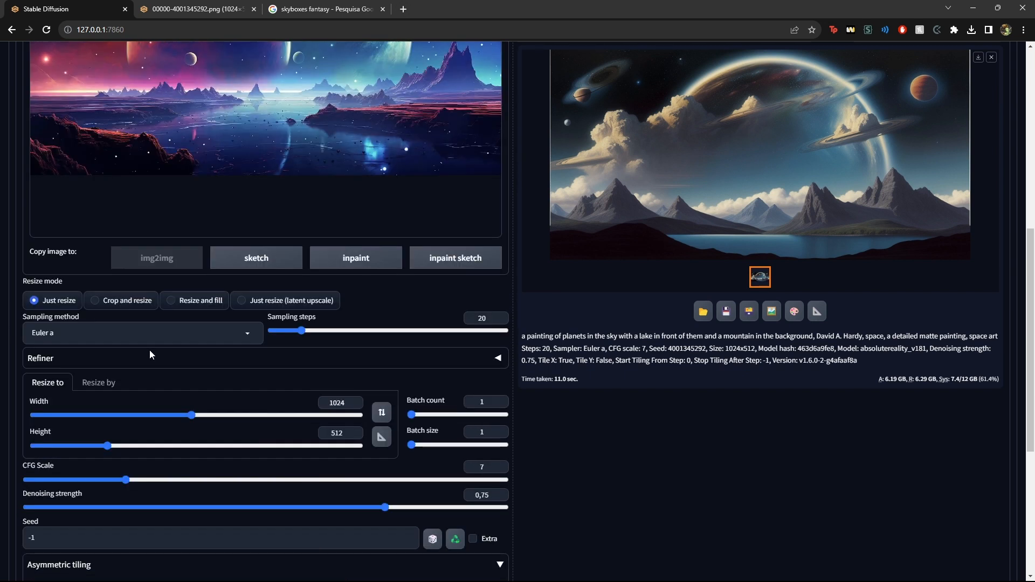
left_click(248, 507)
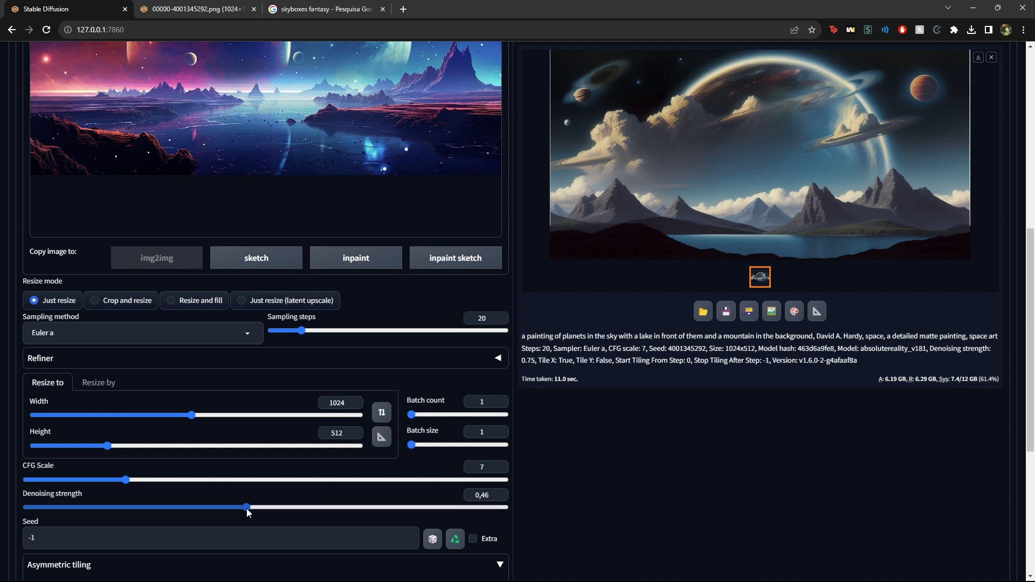
left_click_drag(137, 480, 366, 481)
left_click(242, 507)
scroll(245, 511, "up", 8)
left_click(921, 139)
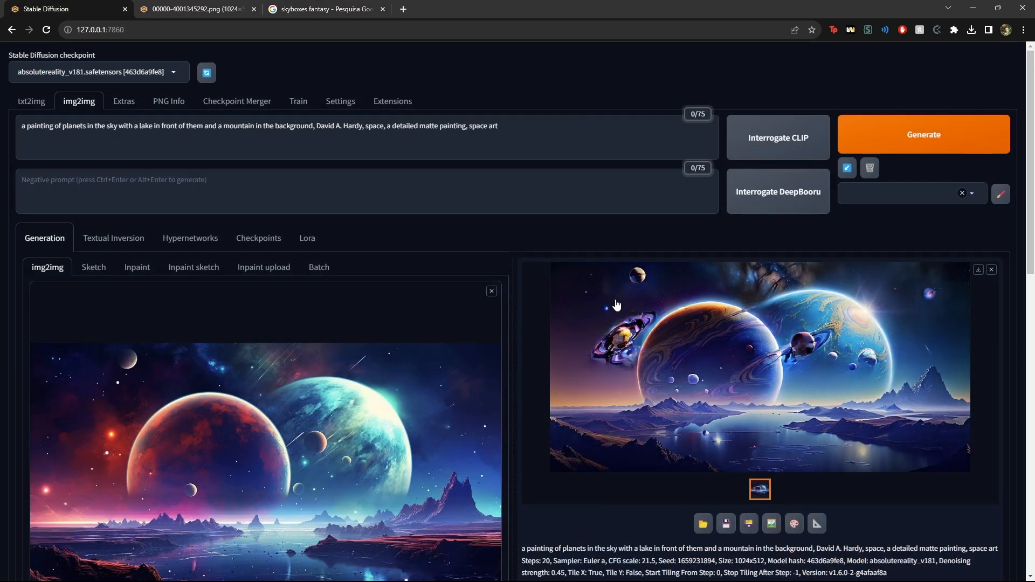
Lower the denoising strength to about 0.33 and generate again
scroll(604, 294, "down", 4)
scroll(435, 275, "up", 5)
scroll(393, 221, "down", 4)
left_click_drag(241, 561, 190, 563)
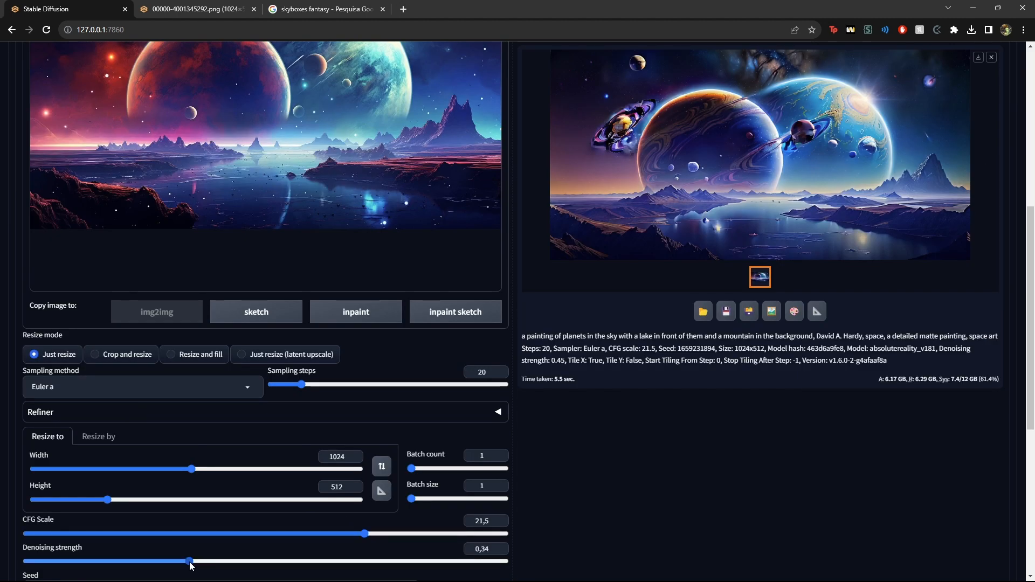
scroll(187, 567, "up", 7)
left_click(916, 138)
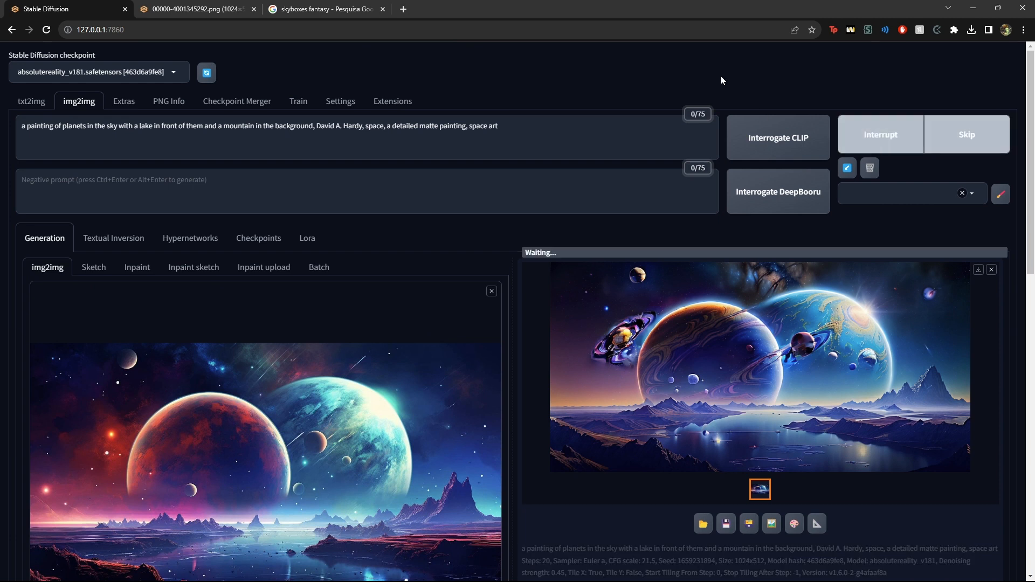
Clear the prompt and generate with an empty prompt
scroll(620, 108, "down", 6)
scroll(509, 136, "up", 6)
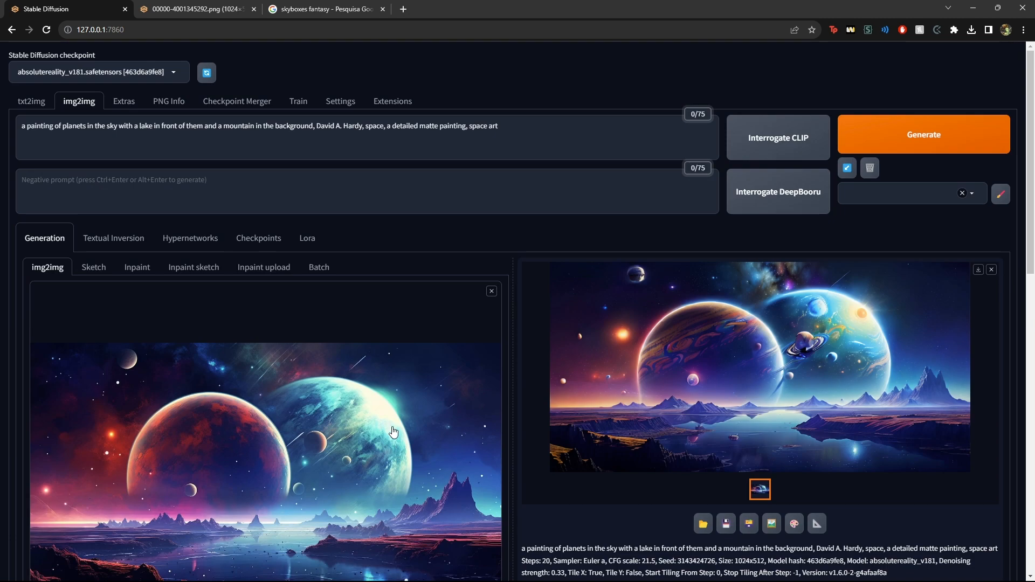
left_click(509, 136)
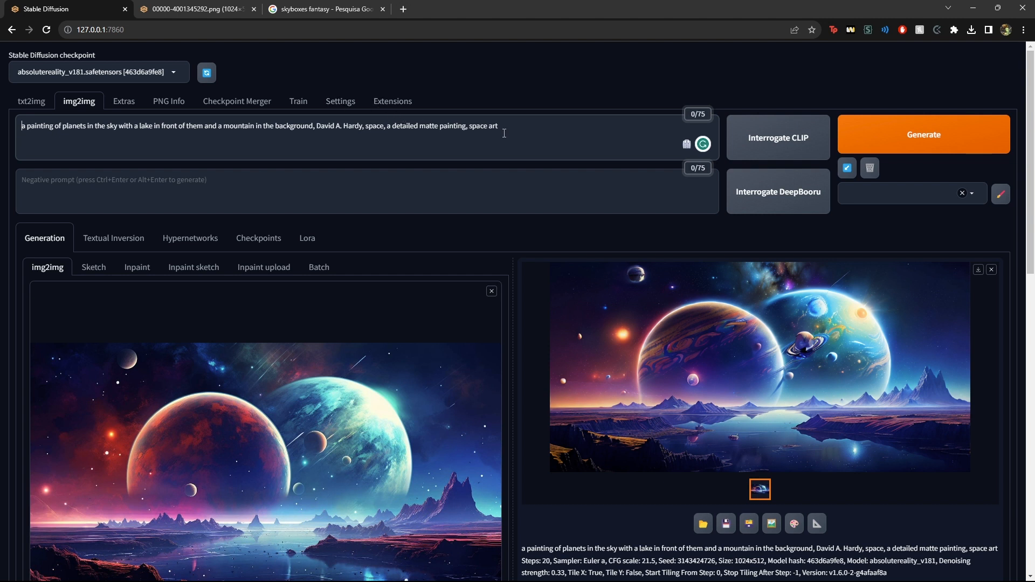
key("ctrl+a")
key("BackSpace")
left_click(846, 120)
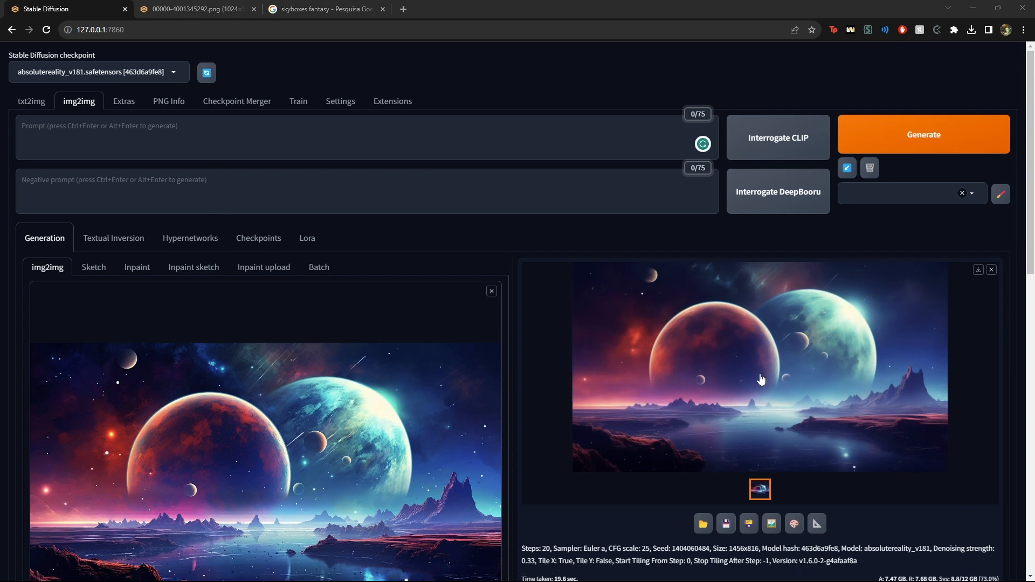
Set the denoising strength to about 0.47
scroll(696, 441, "down", 8)
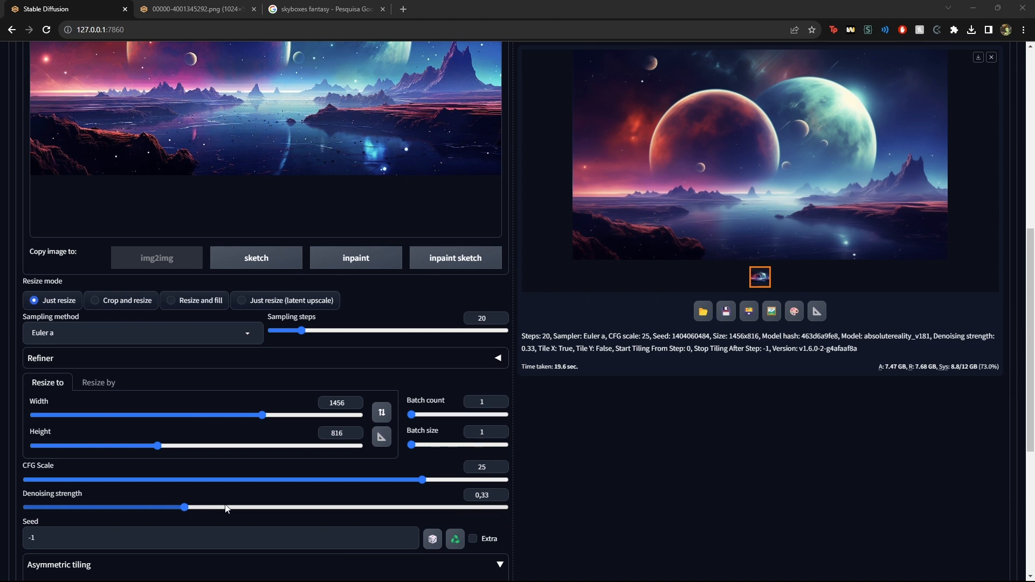
left_click(256, 508)
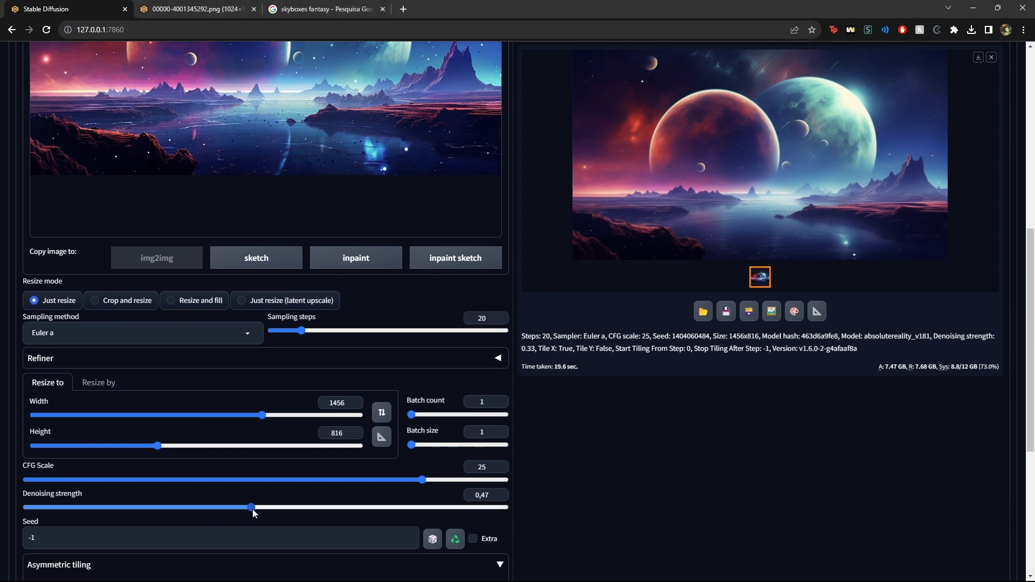
Paste the prompt 'details, hyper-detailed, HD, HDR, 4K, 8K, 360 View, 3d'
scroll(257, 513, "up", 8)
left_click(237, 142)
type("details, hyper-detailed, HD, HDR, 4K, 8K,  360 View, 3d")
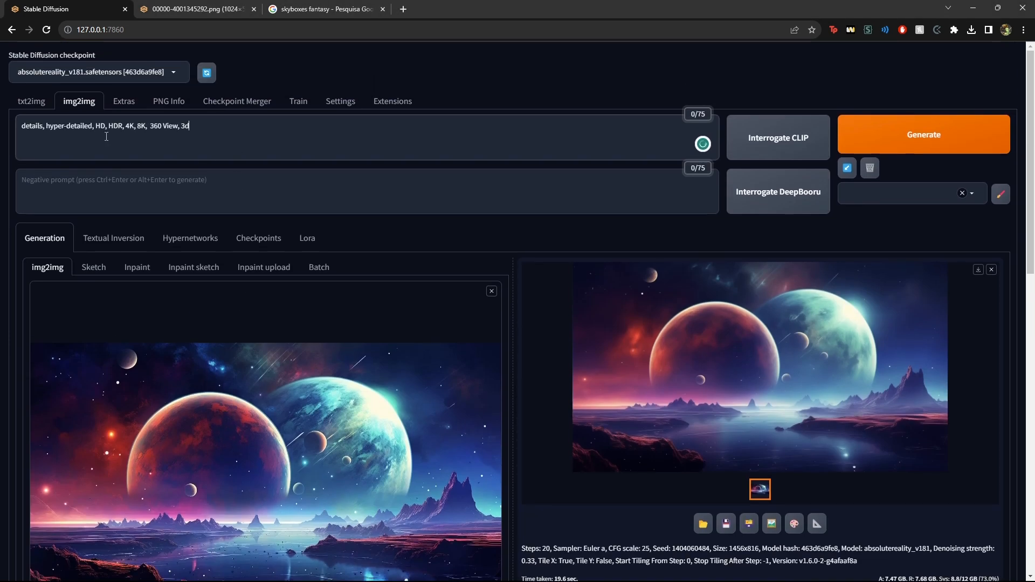
key("ctrl+a")
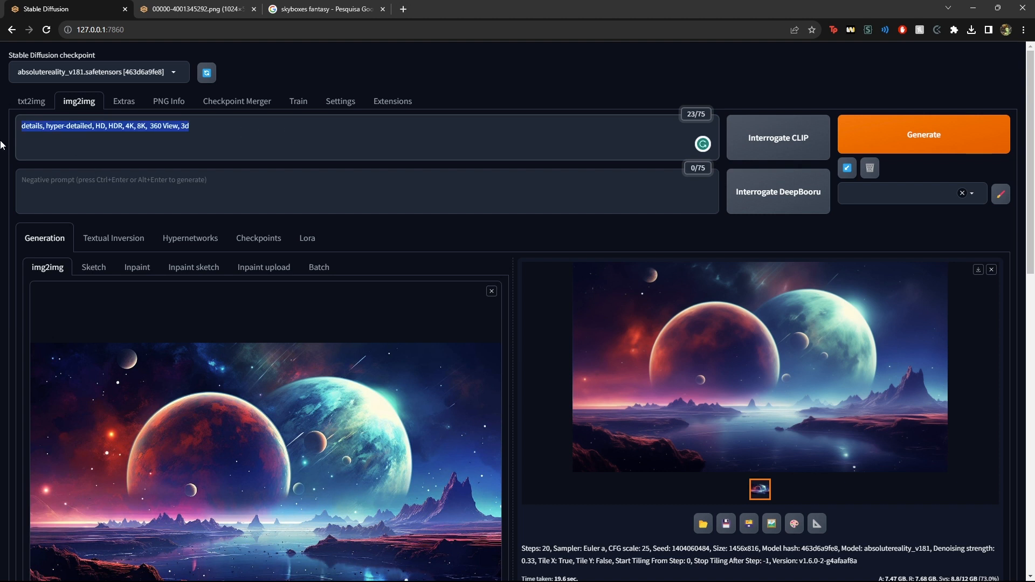
left_click_drag(21, 126, 203, 128)
left_click(112, 132)
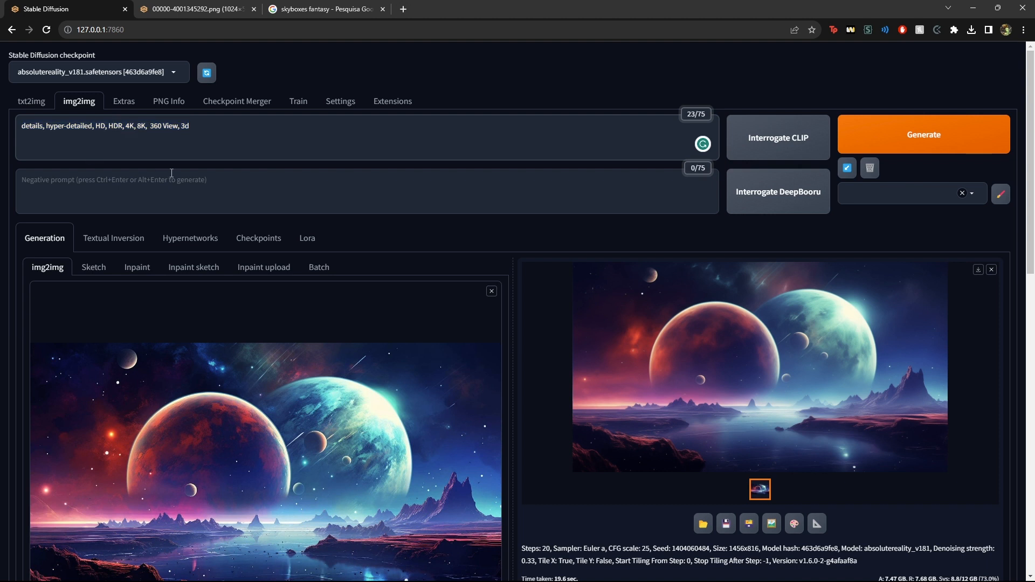
Prepend 'big dense clouds, rain, sunlight, realistic light, lightings, storm, planets, 2 planets,' to the prompt
type("big dense clouds")
type(", rain, ")
type("sunlight, realistic light")
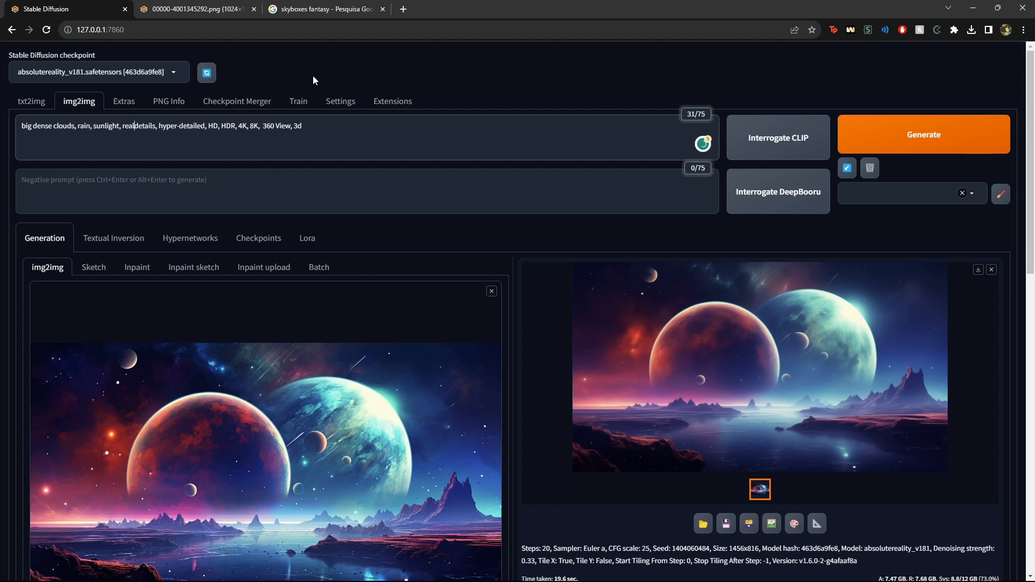
type(", lightings, storm, planets, 2 planets,")
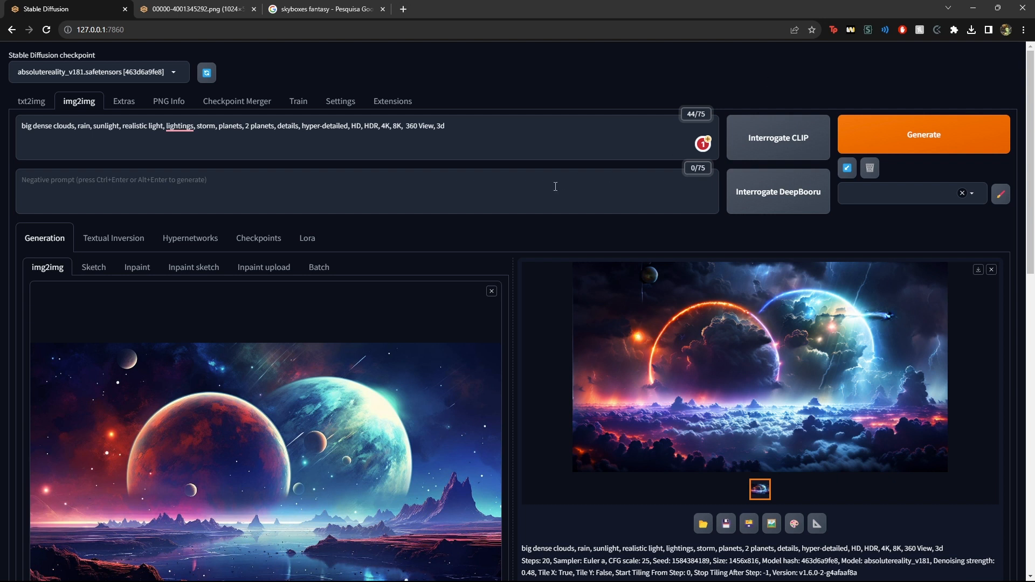
Extend the prompt with 'storm in the back, planets, mountains, river in the middle, alien planet, 2 planets in the front' and generate
type("in the back, planets, mountains, river in the middle, alien planet, 2 planets in the front")
left_click(919, 138)
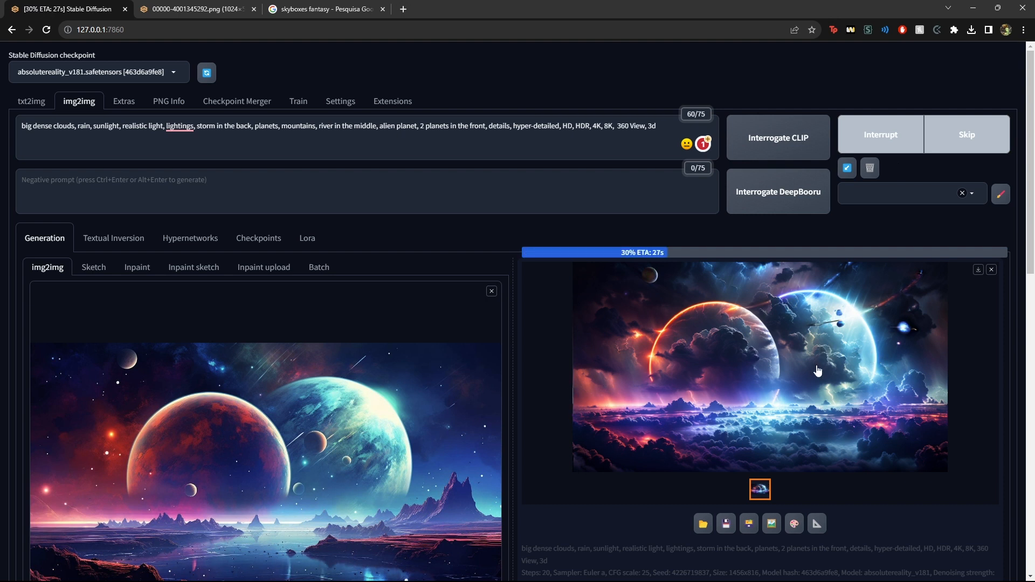
scroll(798, 372, "down", 5)
scroll(779, 371, "up", 5)
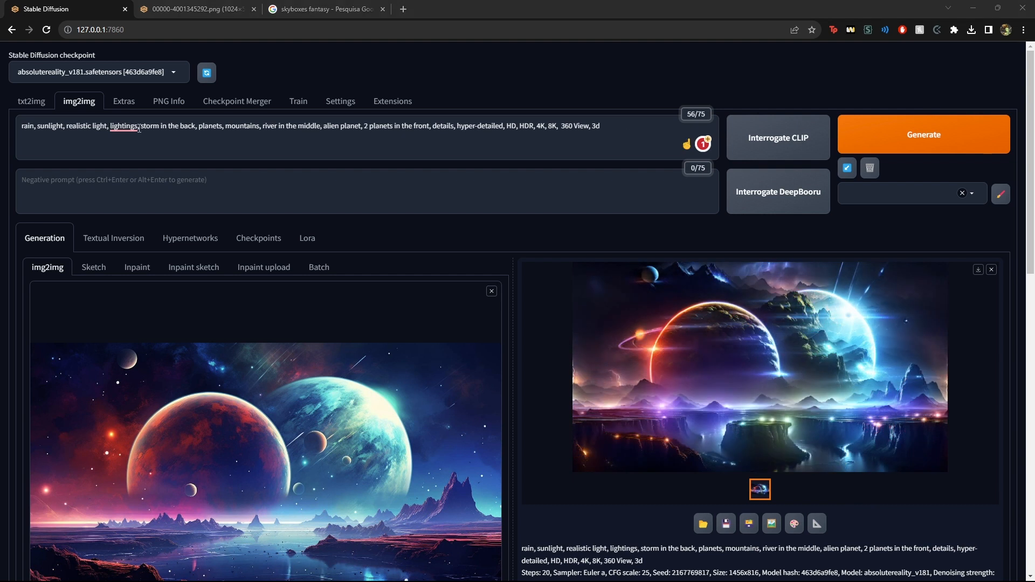
Remove 'big dense clouds,' and 'storm in the back,' from the prompt and generate again
left_click_drag(138, 127, 194, 127)
key("BackSpace")
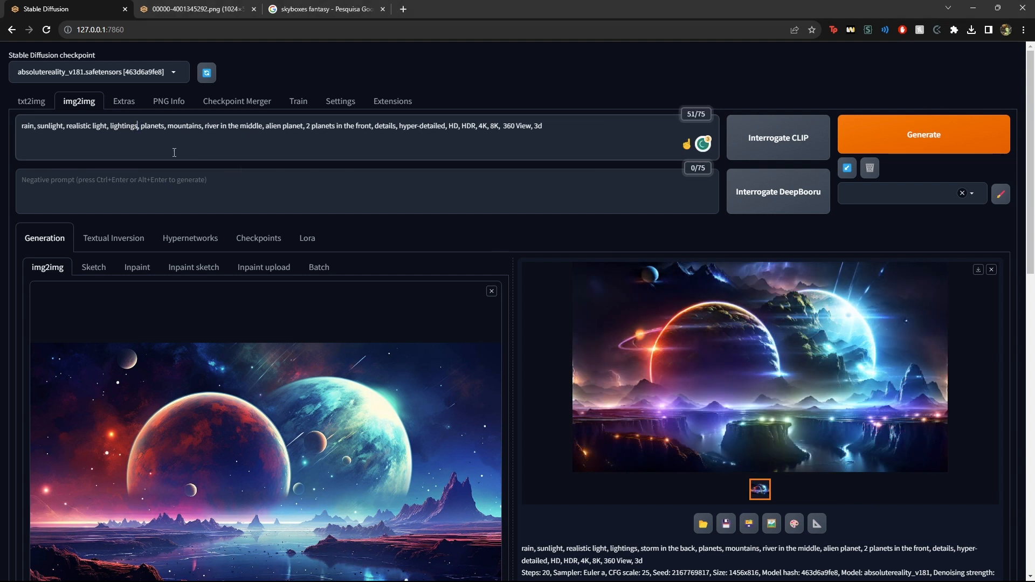
left_click_drag(55, 134, 206, 138)
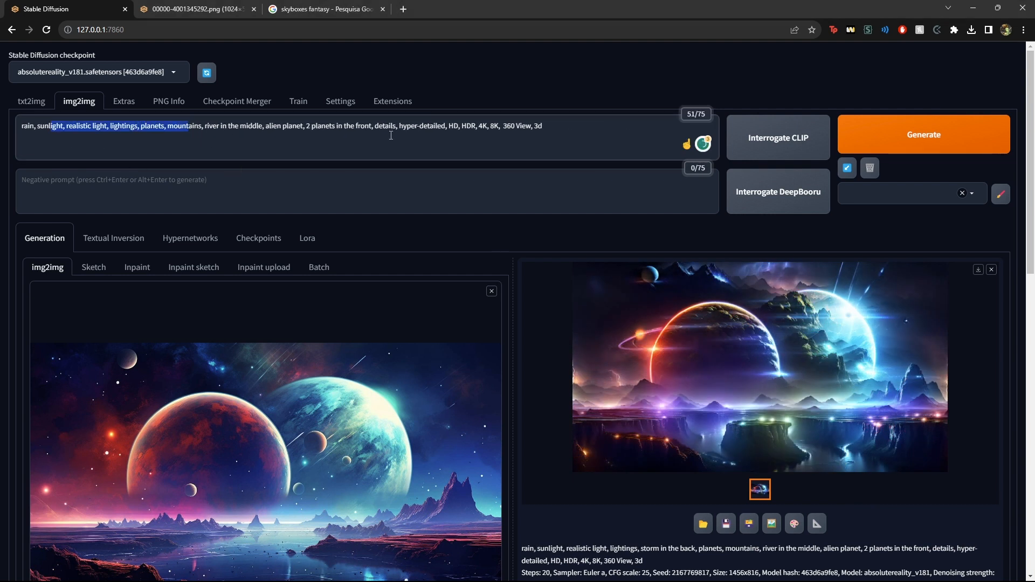
left_click(878, 136)
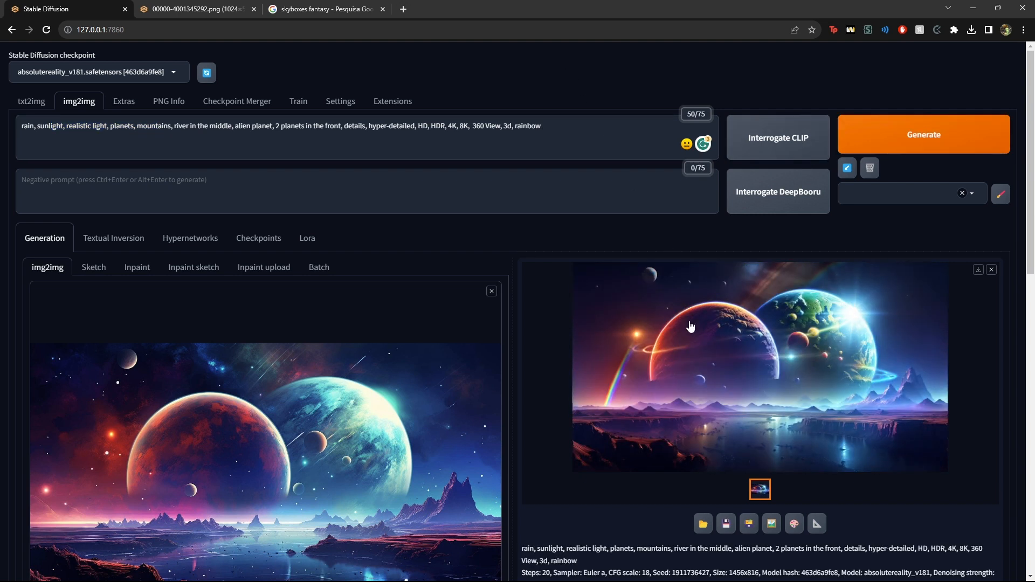
Open the generated image in a new browser tab
right_click(692, 328)
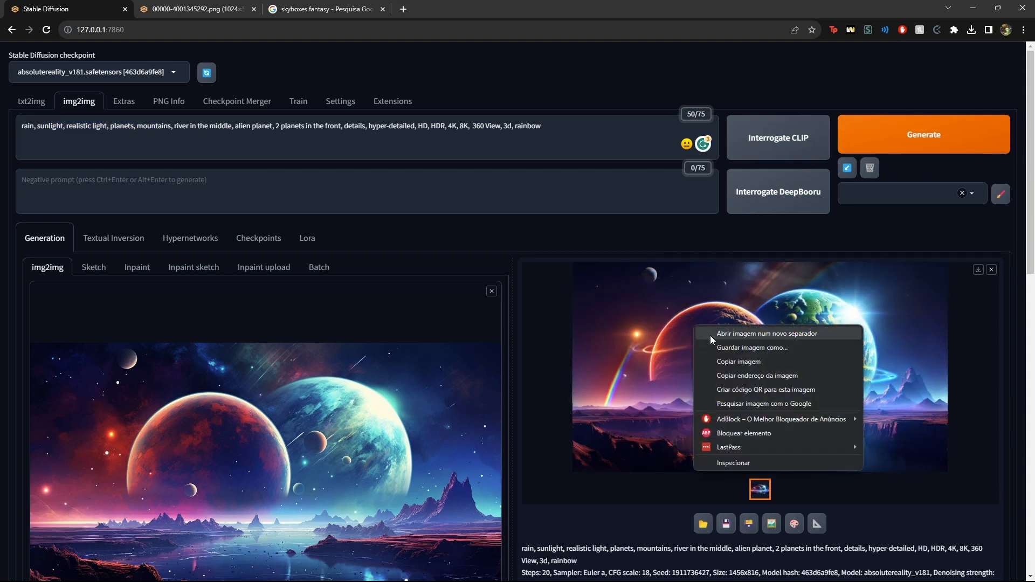
left_click(747, 334)
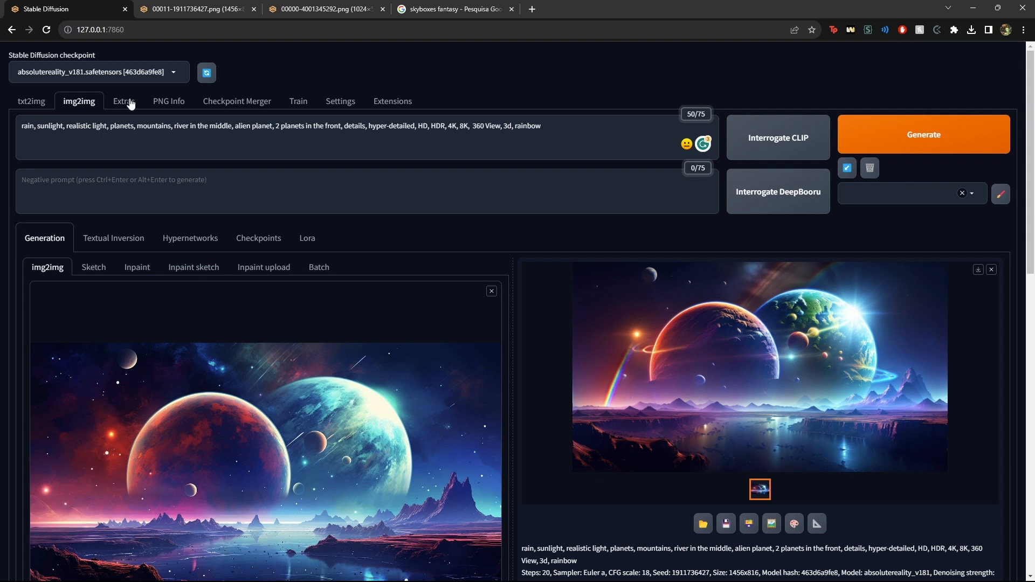
Switch the checkpoint to LatentLabs360.safetensors and generate
left_click(90, 72)
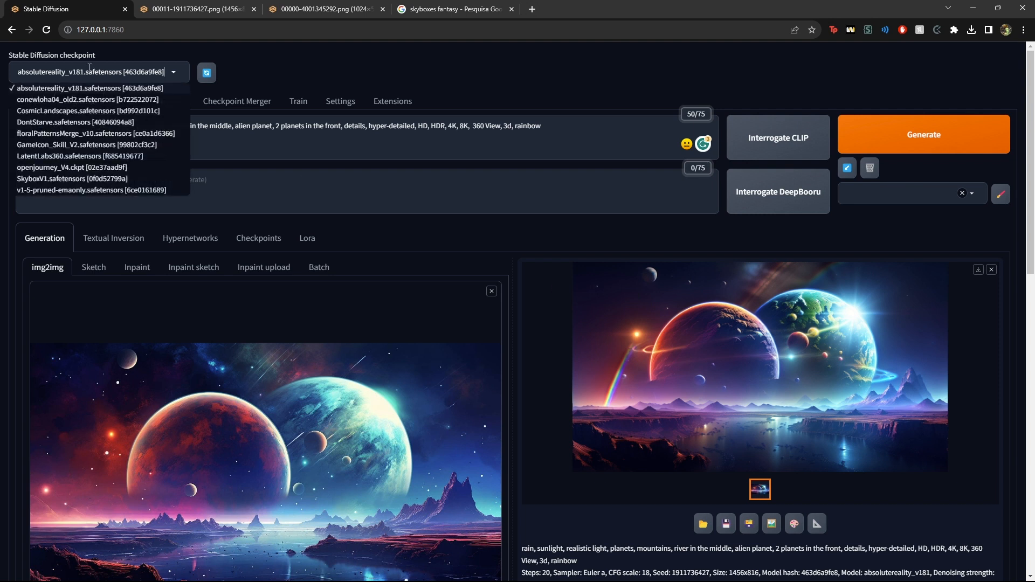
left_click(47, 155)
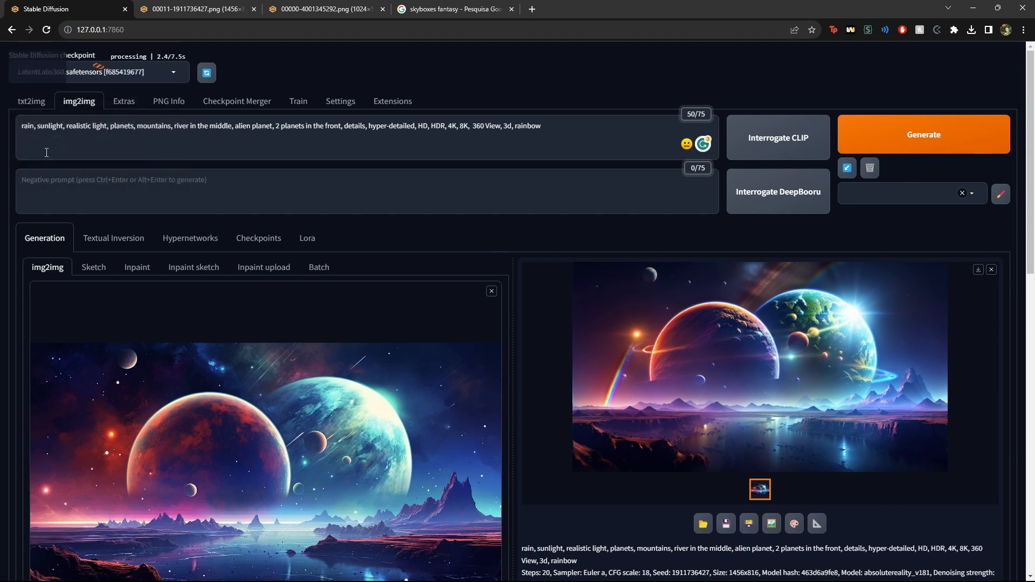
left_click(913, 137)
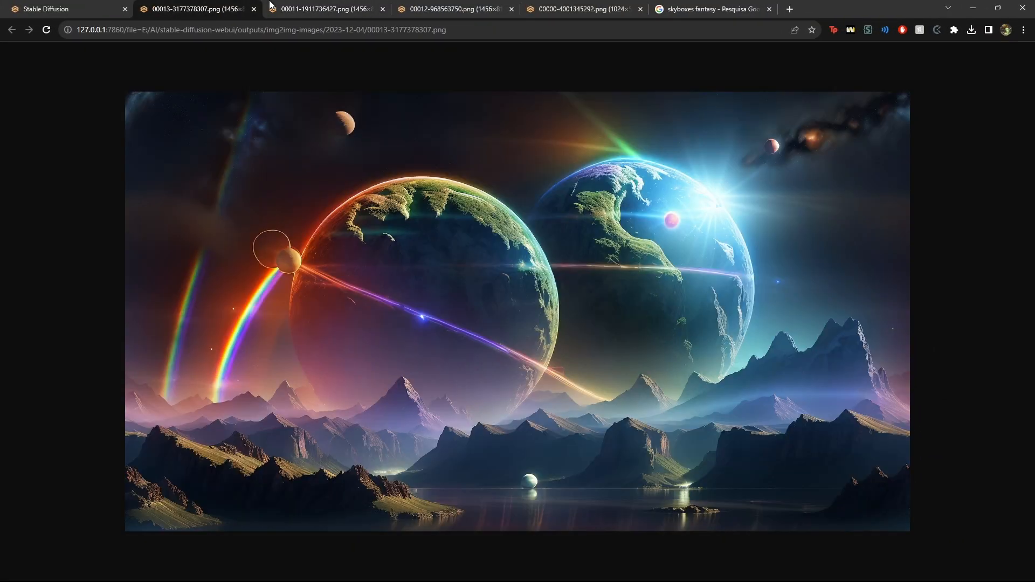
View the generated images in their browser tabs
left_click(298, 11)
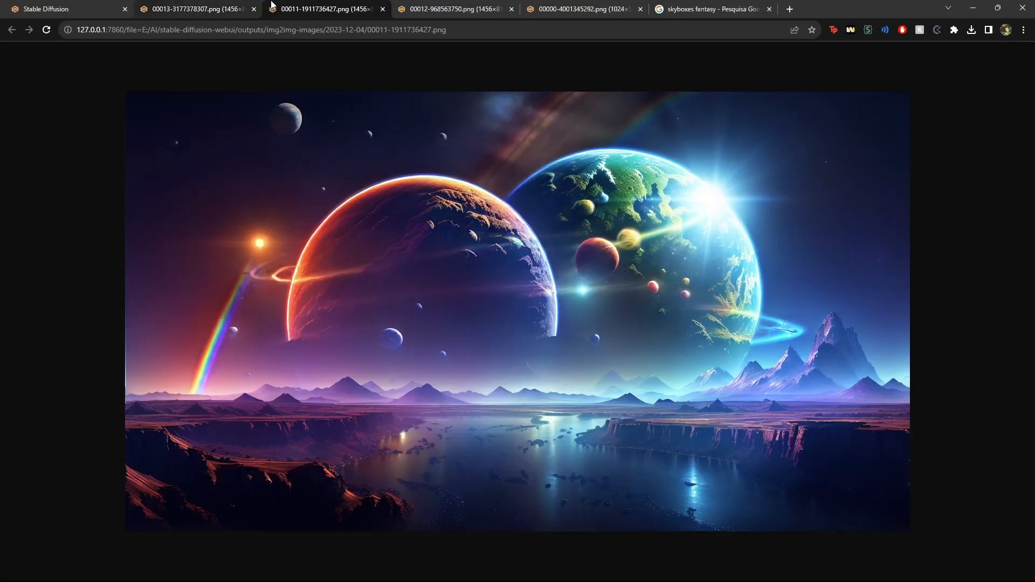
left_click(152, 10)
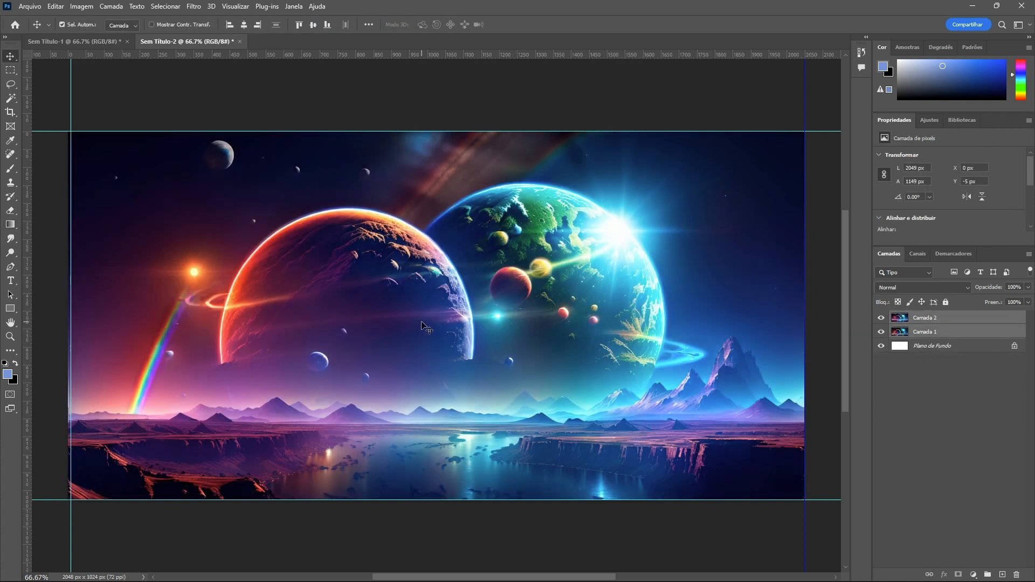
Compare the two image layers by toggling the top layer's visibility, then select the top layer
mouse_move(420, 323)
left_mouse_down()
mouse_move(420, 297)
mouse_move(415, 318)
left_mouse_up()
left_click(898, 385)
left_click(881, 318)
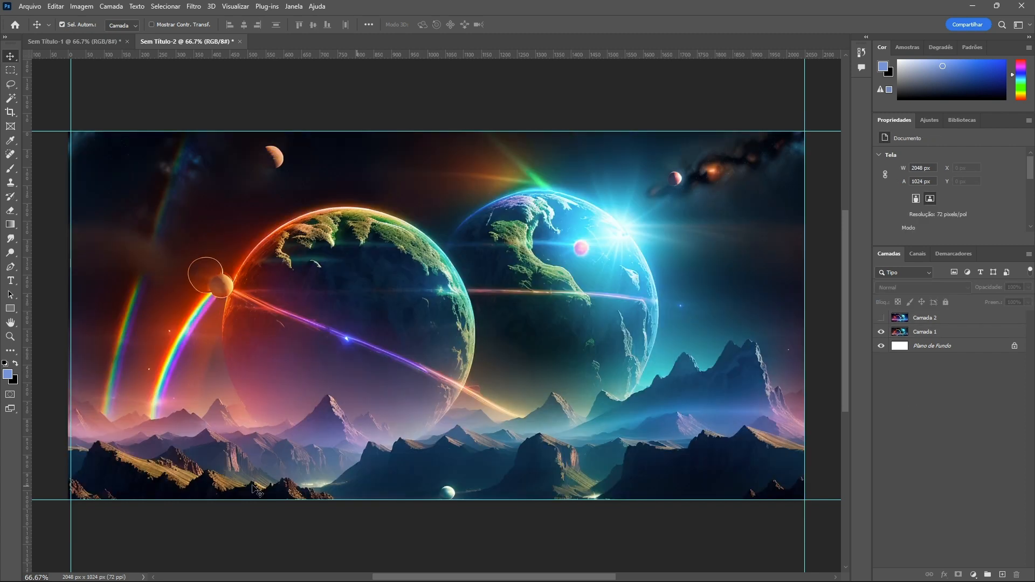
left_click(881, 318)
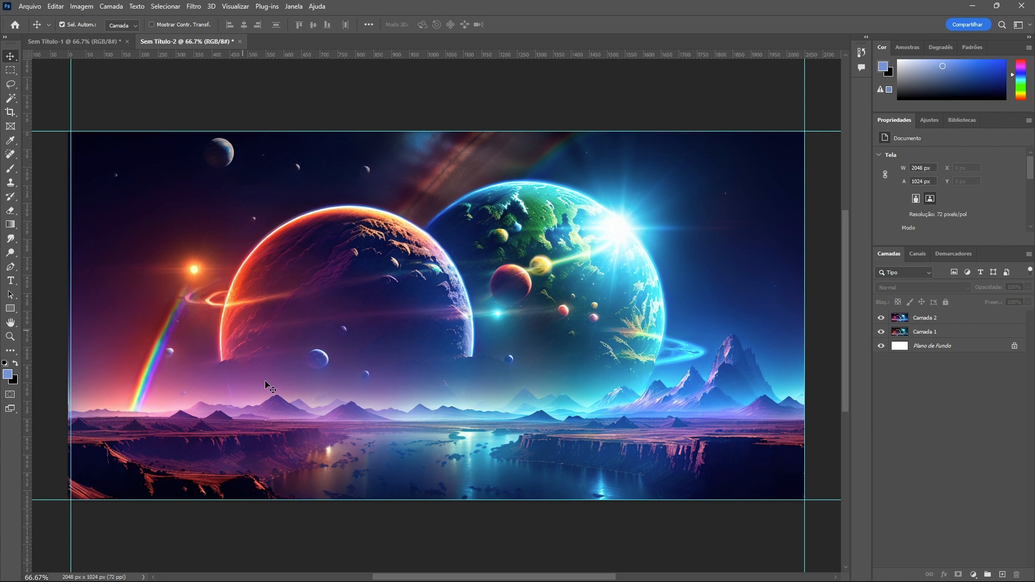
left_click(881, 319)
left_click(881, 319)
left_click(908, 320)
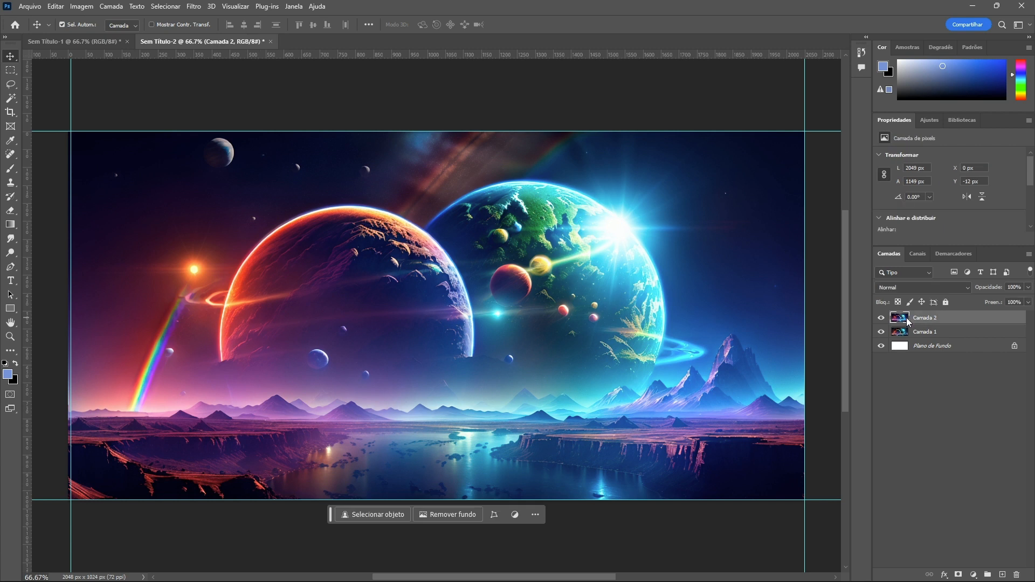
Apply the Deslocamento (Offset) filter so the image's outer edges meet at the center of the canvas
left_click(193, 7)
left_click(406, 117)
key("ctrl+f")
type("desloc")
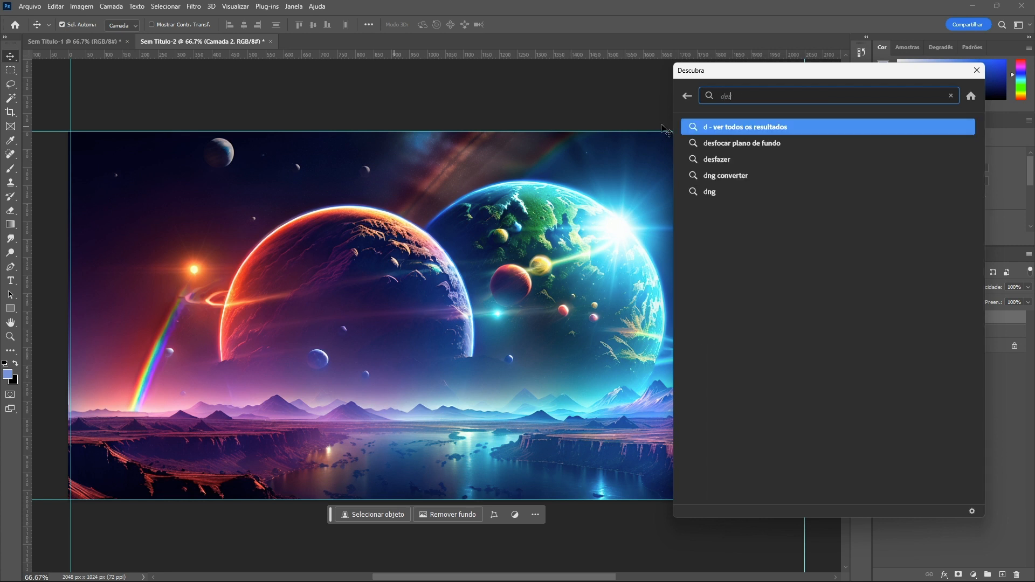
type("ocimento")
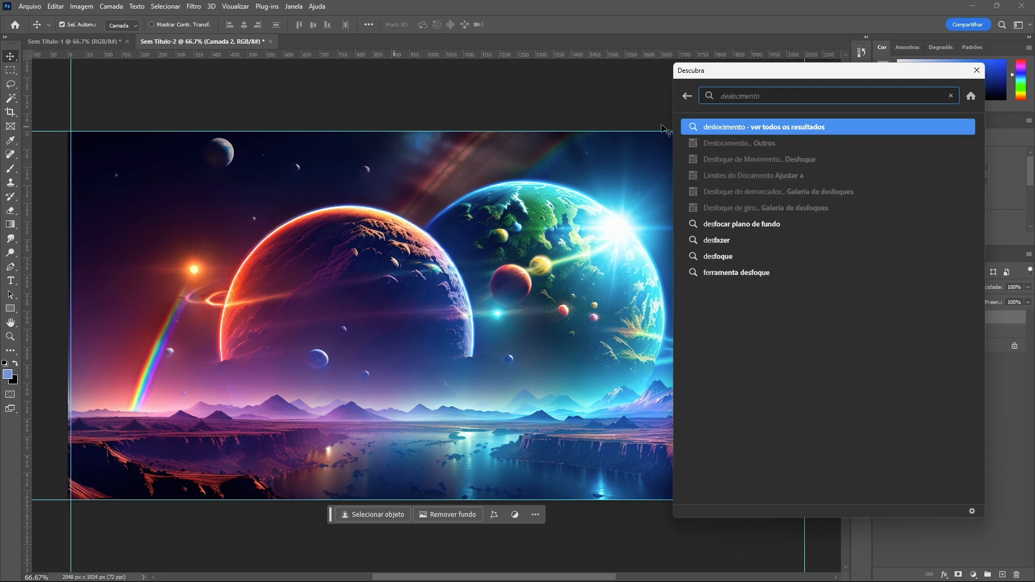
key("BackSpace")
key("BackSpace")
key("BackSpace")
key("BackSpace")
key("BackSpace")
key("BackSpace")
type("amento")
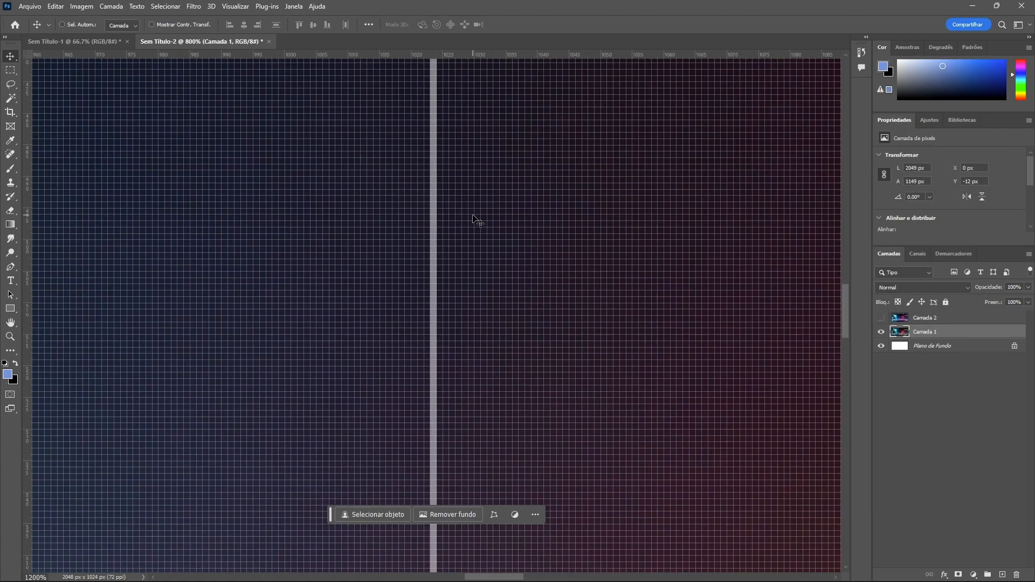
key("ctrl+minus")
key("ctrl+minus")
key("ctrl+minus")
key("ctrl+minus")
key("ctrl+minus")
key("ctrl+minus")
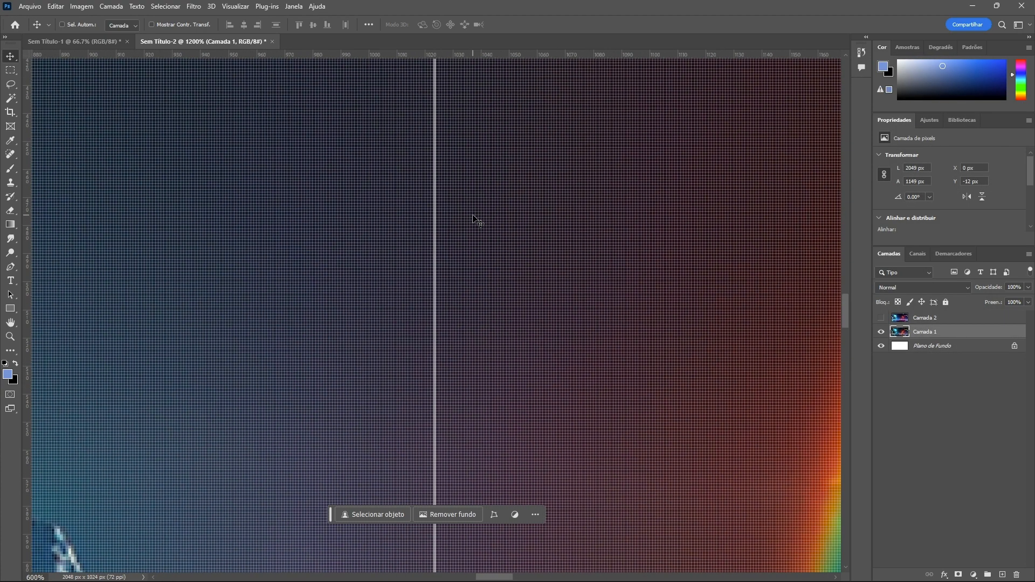
key("ctrl+minus")
key("ctrl+minus")
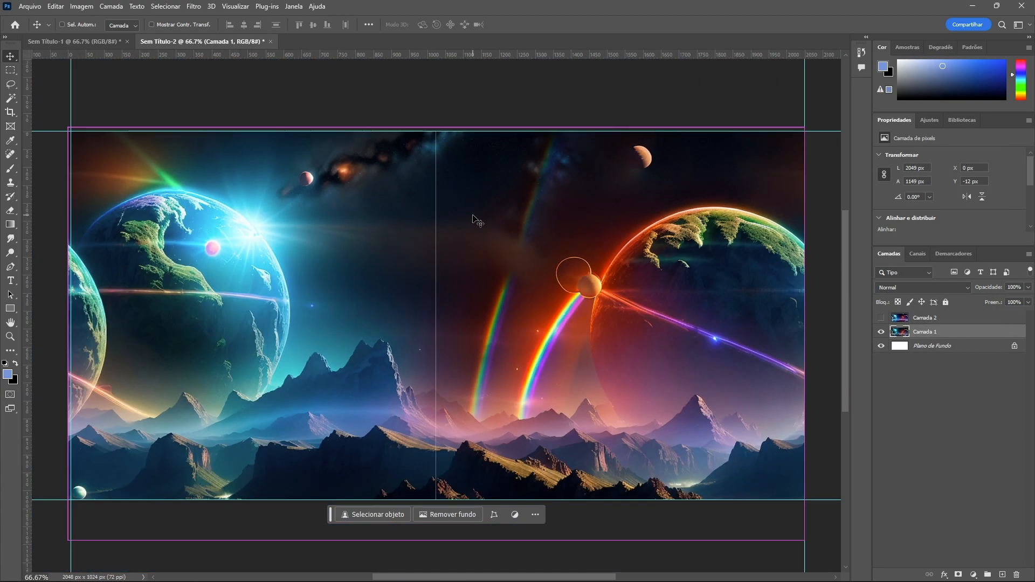
Undo the last change and hide the top layer
key("ctrl+z")
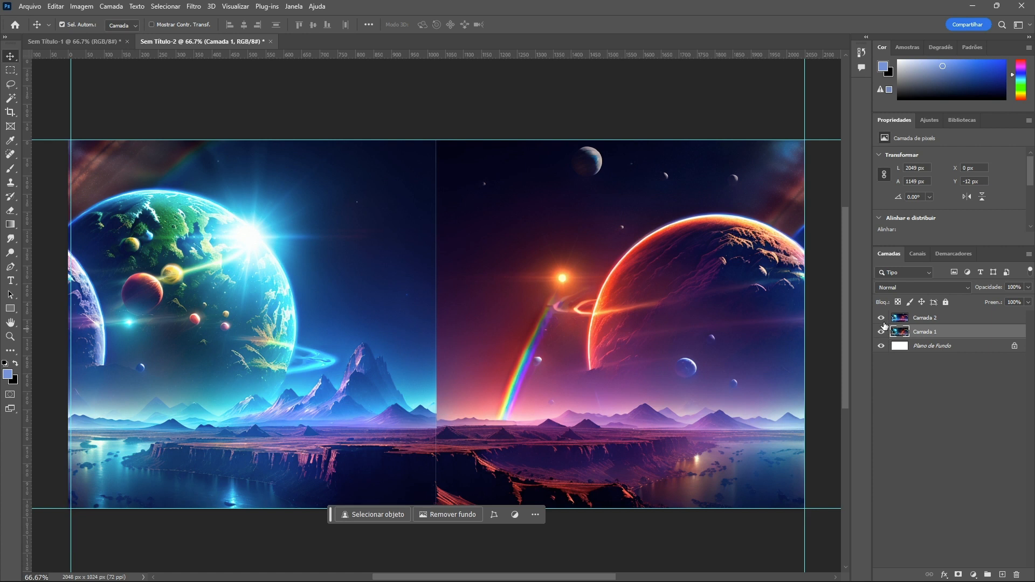
left_click(881, 318)
left_click_drag(804, 77, 814, 83)
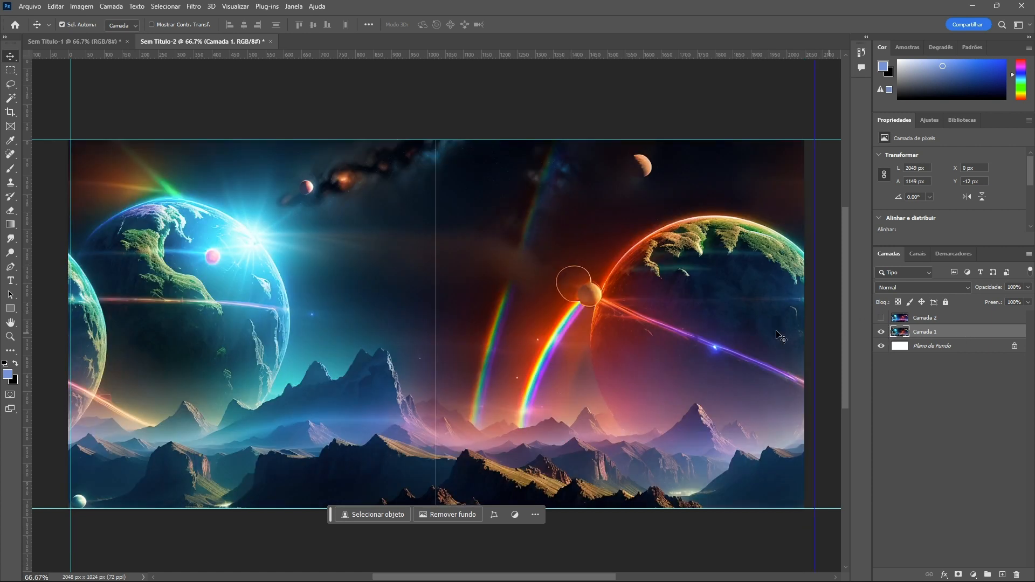
Free-transform the bottom layer, nudging its side handles so its width fits the 2048 px canvas
key("ctrl+t")
left_click_drag(804, 342, 802, 343)
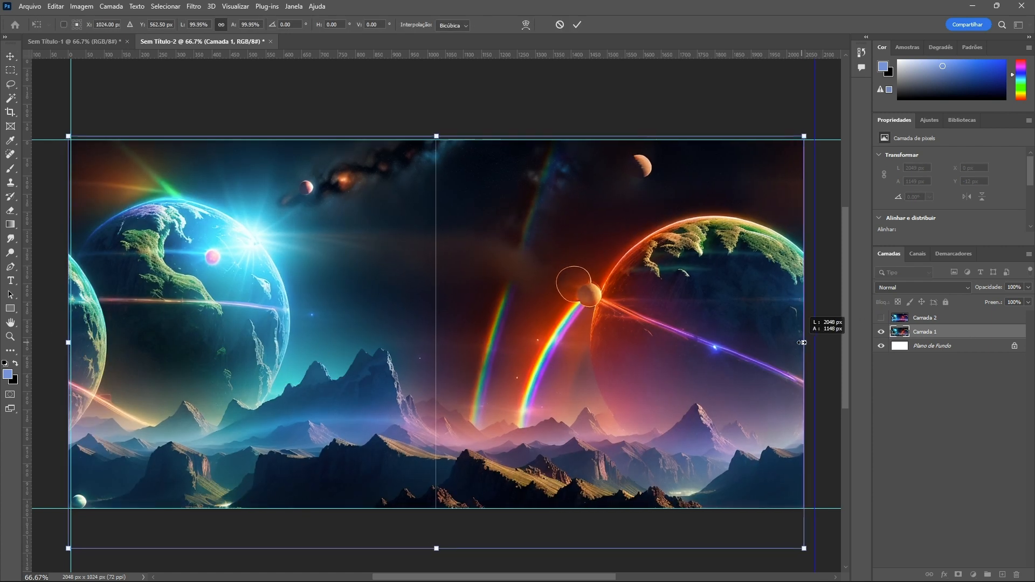
left_click(881, 317)
left_click(902, 319)
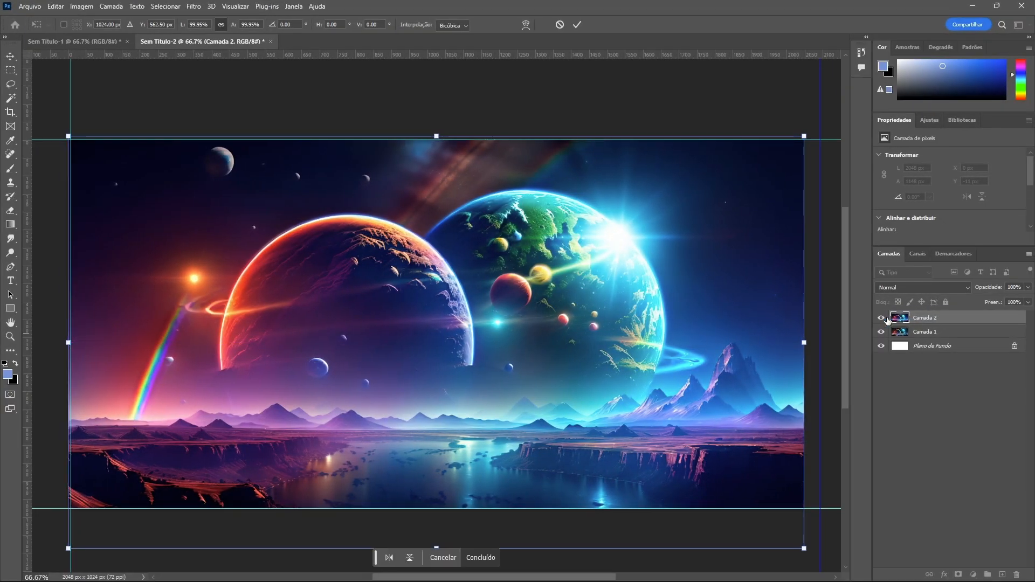
left_click(881, 318)
left_click(924, 332)
key("ctrl+t")
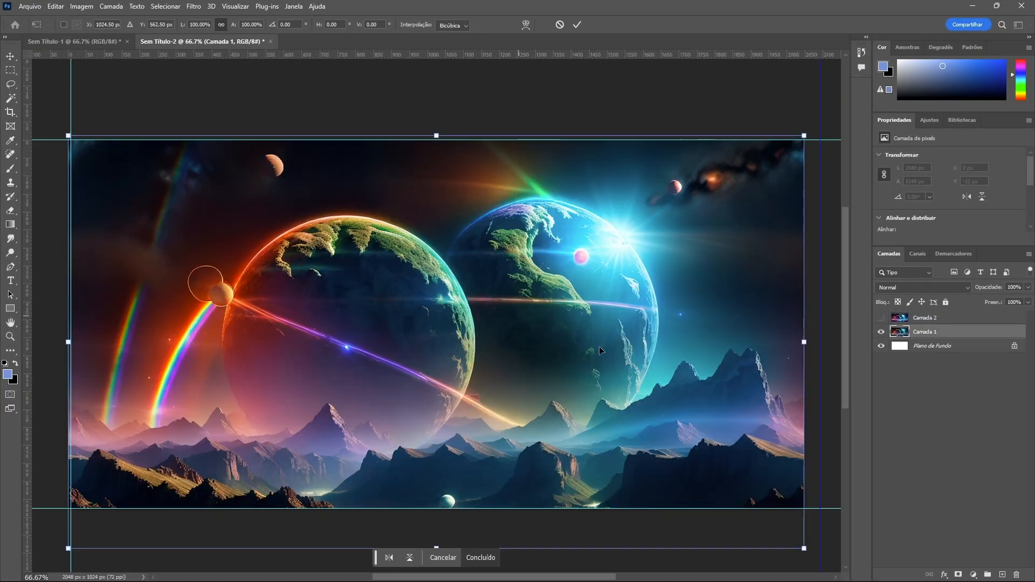
left_click_drag(804, 340, 804, 340)
left_click_drag(69, 342, 68, 341)
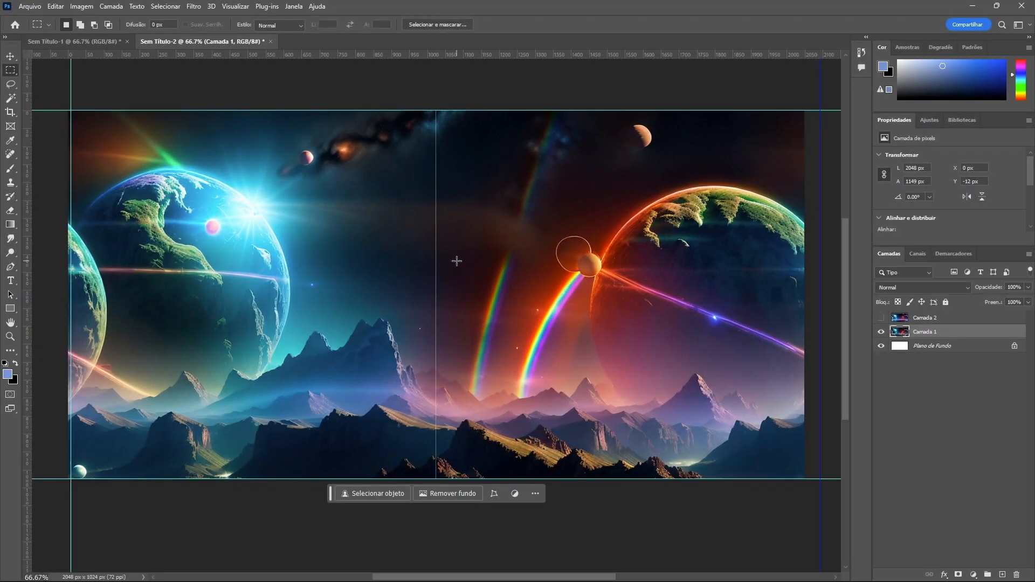
Select a vertical strip about 170 px wide over the center seam with the rectangular marquee
scroll(446, 430, "up", 4)
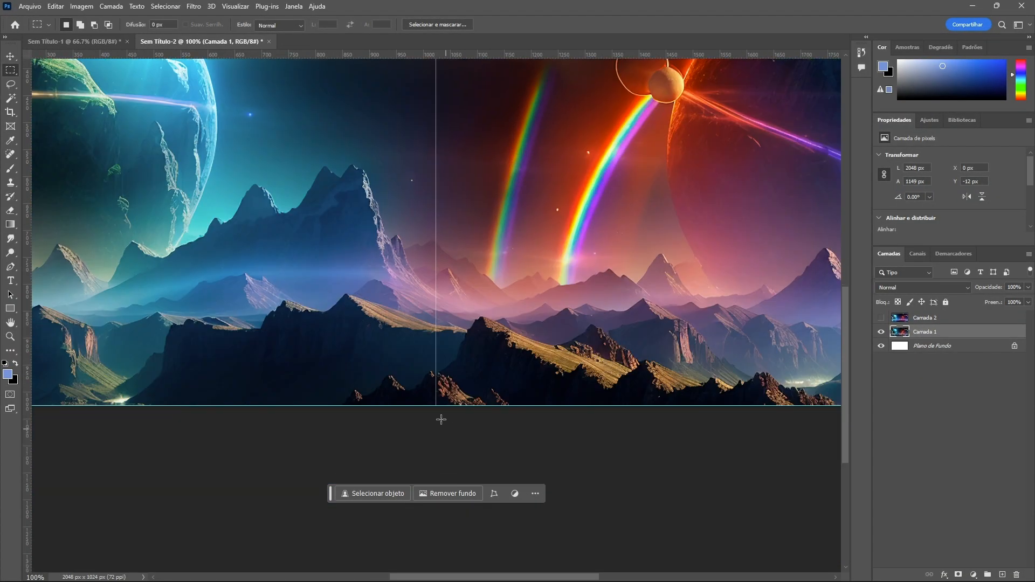
scroll(446, 429, "down", 4)
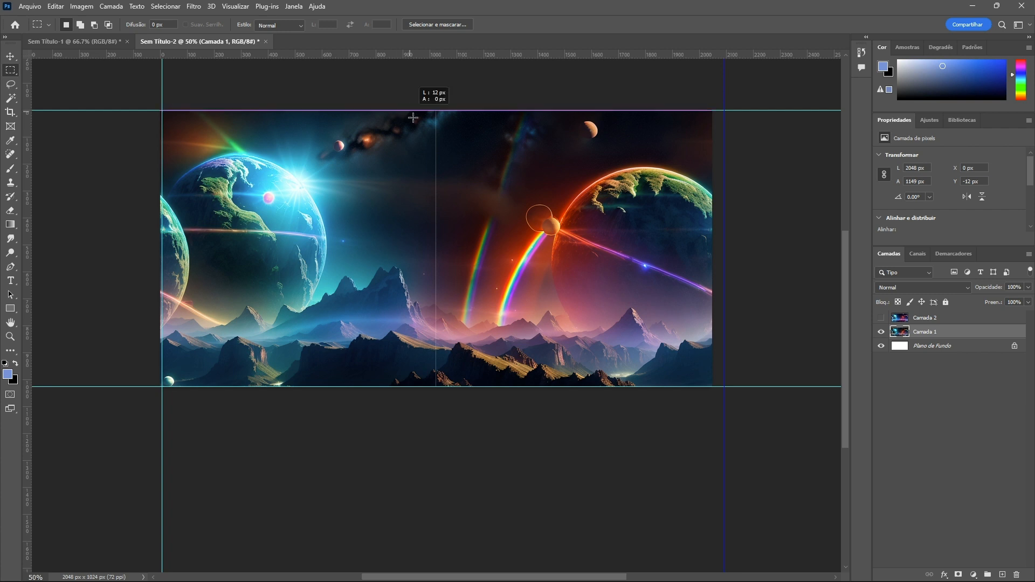
left_click_drag(412, 108, 459, 397)
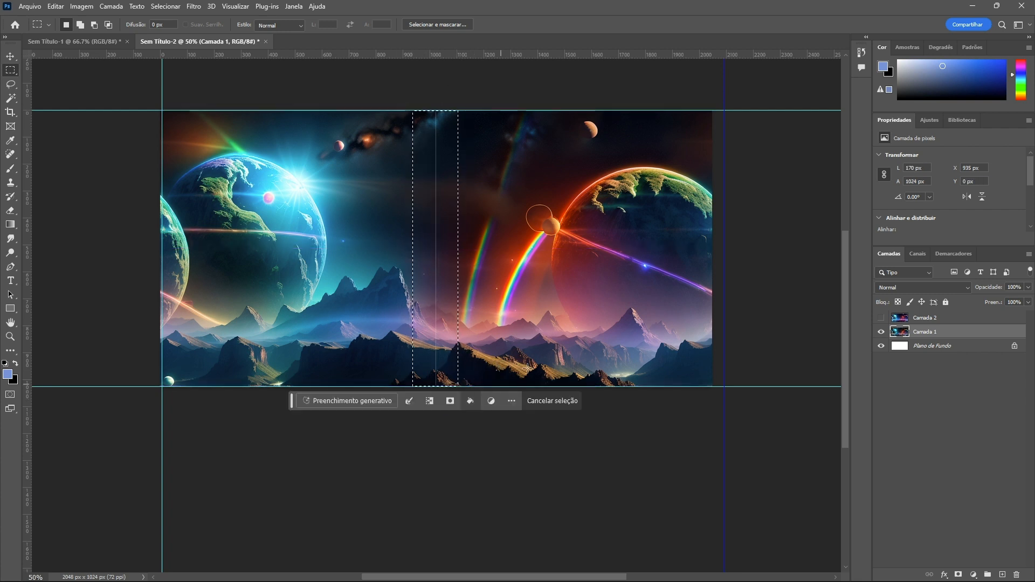
Run Generative Fill on the selection with the prompt 'Fix seam'
scroll(517, 226, "up", 1)
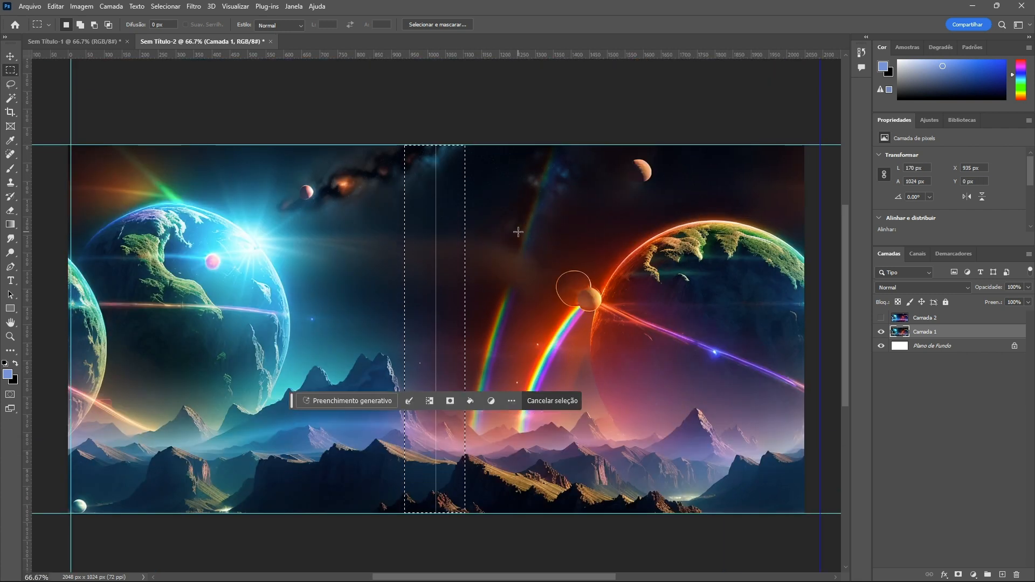
left_click(331, 399)
type("Fix seam")
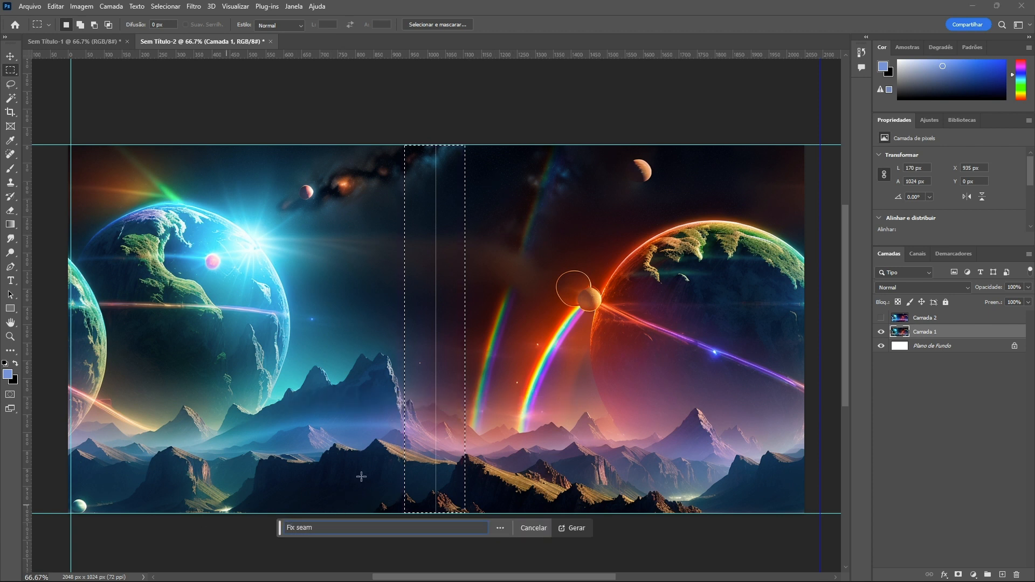
left_click(573, 527)
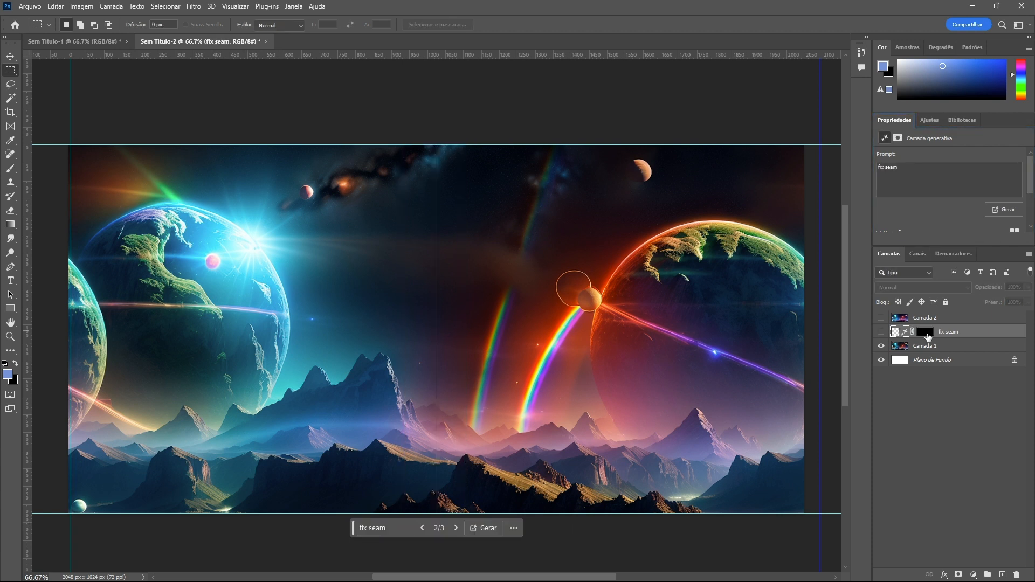
Paint on the 'fix seam' layer's mask with the brush to refine the blended area around the seam
left_click(924, 332)
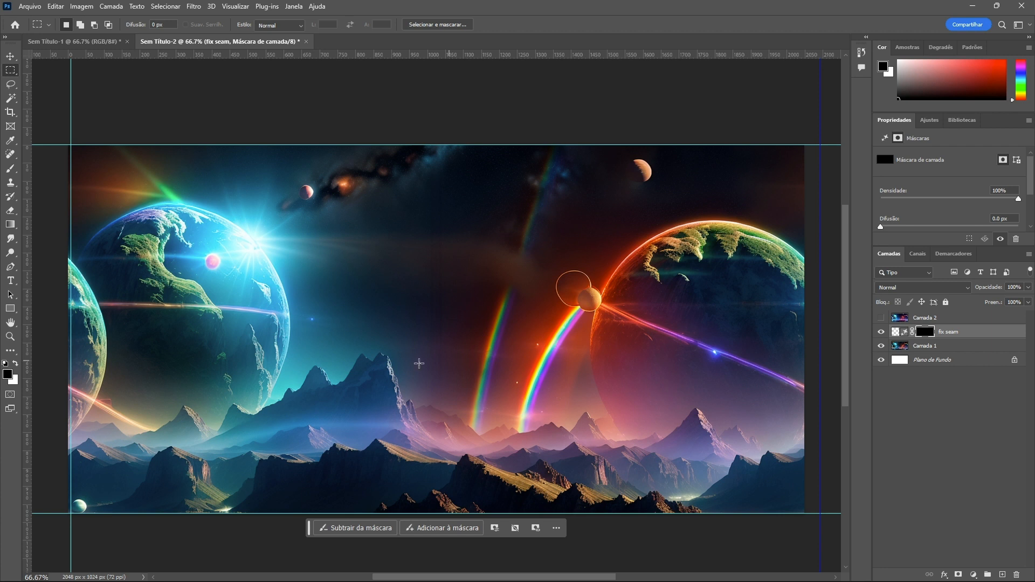
key("ctrl+plus")
left_click(10, 169)
mouse_move(536, 258)
left_mouse_down()
mouse_move(452, 254)
mouse_move(466, 250)
left_mouse_up()
key("ctrl+plus")
key("x")
scroll(492, 221, "up", 6)
scroll(495, 165, "up", 4)
key("x")
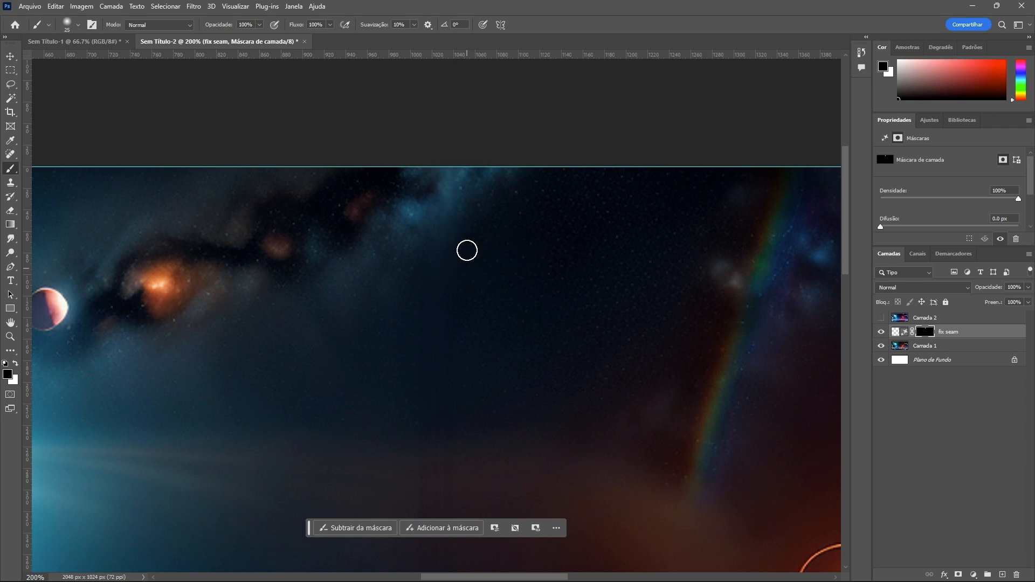
scroll(482, 345, "down", 5)
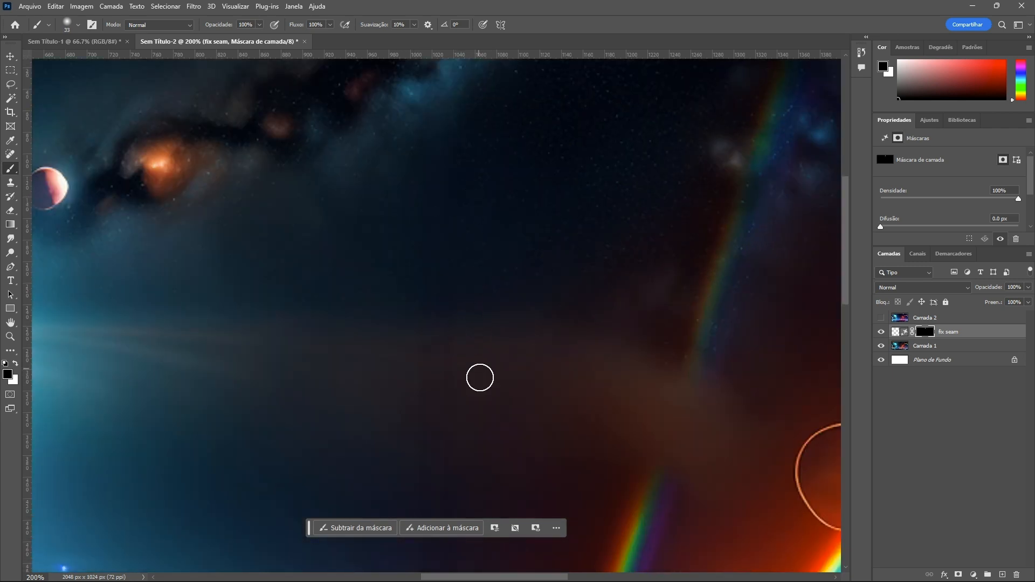
scroll(475, 340, "down", 5)
left_click_drag(483, 368, 490, 373)
scroll(420, 254, "down", 2)
scroll(474, 223, "down", 4)
left_click(896, 332)
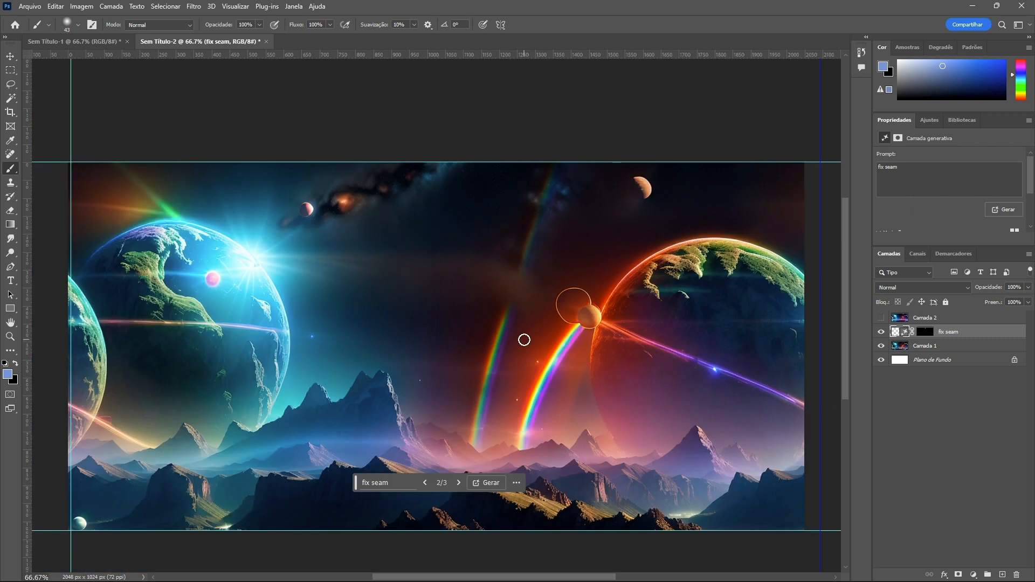
key("ctrl+plus")
key("ctrl+plus")
key("ctrl+minus")
Hide the 'fix seam' layer and try to stretch Camada 1 across the seam gap with Free Transform
left_click(906, 349)
left_click(881, 332)
key("ctrl+t")
scroll(434, 324, "down", 3)
left_click_drag(435, 226, 430, 229)
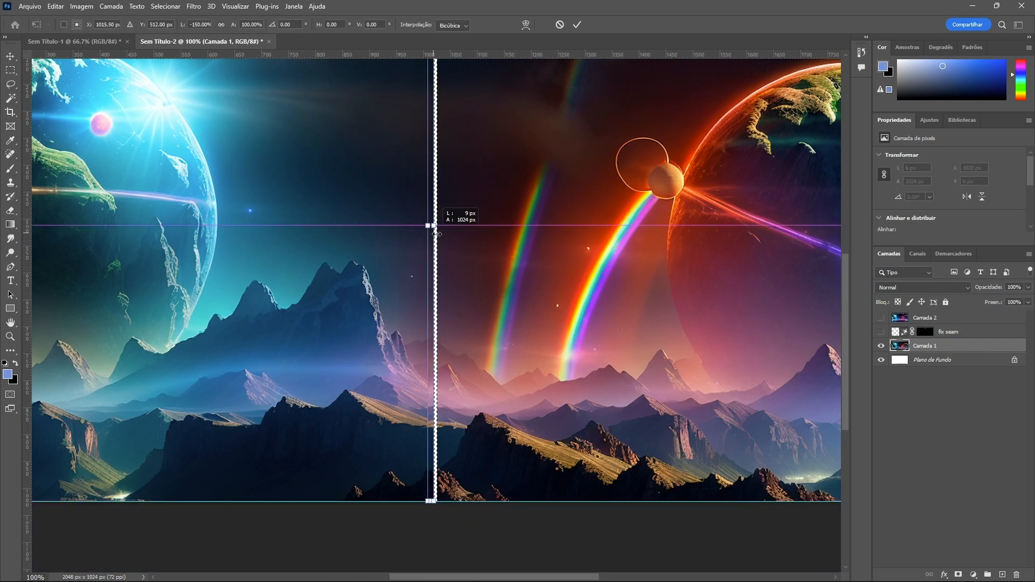
key("ctrl+z")
key("ctrl+plus")
key("ctrl+plus")
scroll(455, 154, "up", 4)
scroll(442, 189, "up", 3)
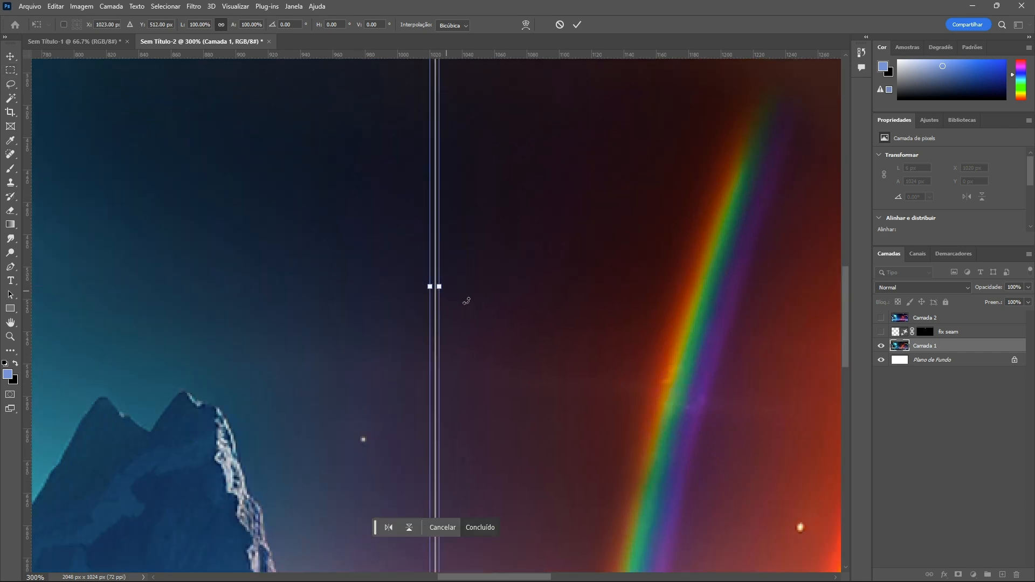
key("ctrl+plus")
key("ctrl+plus")
key("Escape")
key("ctrl+d")
key("ctrl+minus")
key("ctrl+minus")
key("ctrl+minus")
key("ctrl+minus")
key("ctrl+minus")
Copy a thin vertical strip at the seam of Camada 1 onto a new layer and shift it sideways to cover the gap
left_click_drag(433, 124, 435, 510)
key("ctrl+plus")
key("ctrl+plus")
key("ctrl+plus")
key("ctrl+plus")
key("ctrl+j")
key("v")
left_click_drag(419, 283, 431, 287)
key("ctrl+minus")
key("ctrl+minus")
key("ctrl+minus")
key("ctrl+minus")
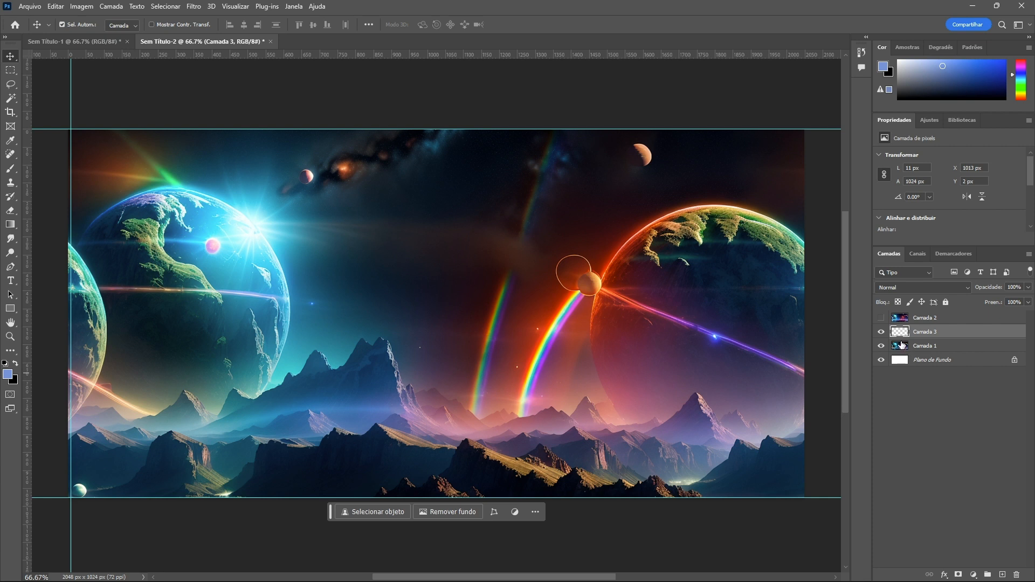
Merge the strip layer into the layer below, hide the merged layer, and show and select Camada 2
left_click(920, 347, "shift")
right_click(919, 347)
left_click(815, 478)
left_click(228, 7)
left_click(210, 19)
left_click(881, 332)
left_click(881, 317)
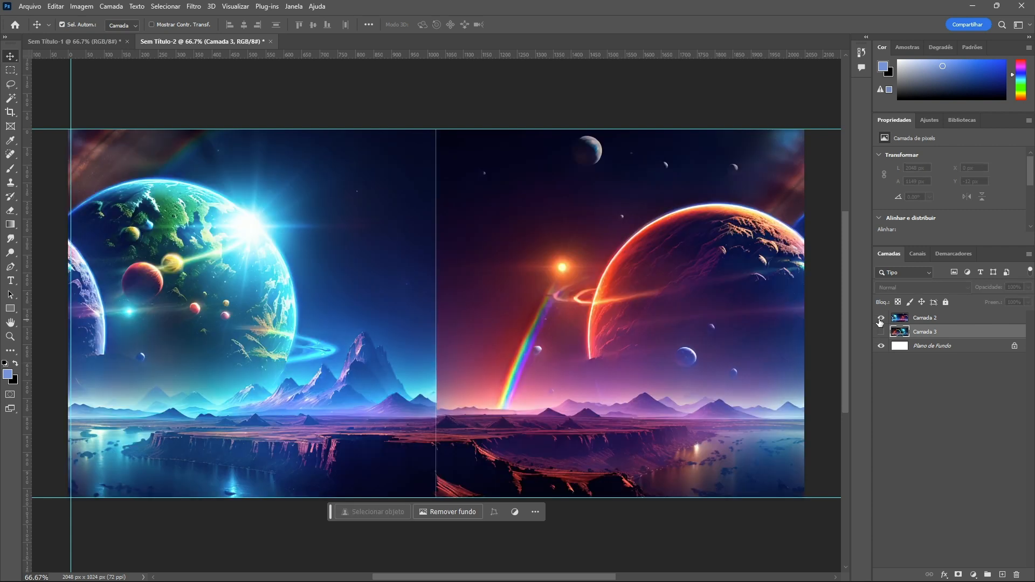
left_click(916, 318)
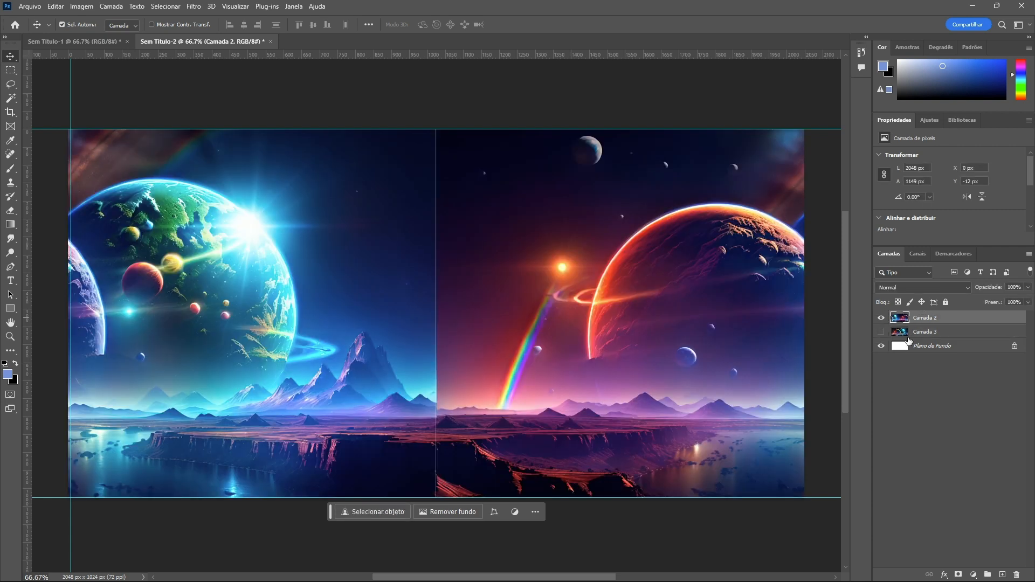
Select a strip about 200 px wide over the center seam and run Generative Fill with the prompt 'fix seamless transition'
left_click(10, 71)
left_click_drag(401, 125, 473, 520)
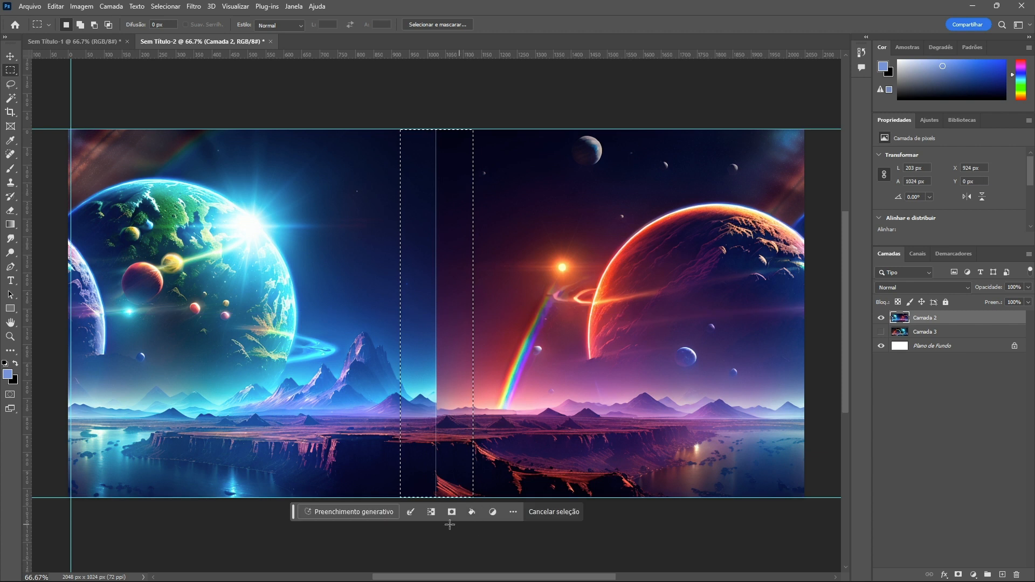
left_click(344, 512)
type("f")
type("ix the")
key("BackSpace")
key("BackSpace")
key("BackSpace")
key("BackSpace")
key("BackSpace")
key("BackSpace")
type("ix seamless transition")
left_click(576, 511)
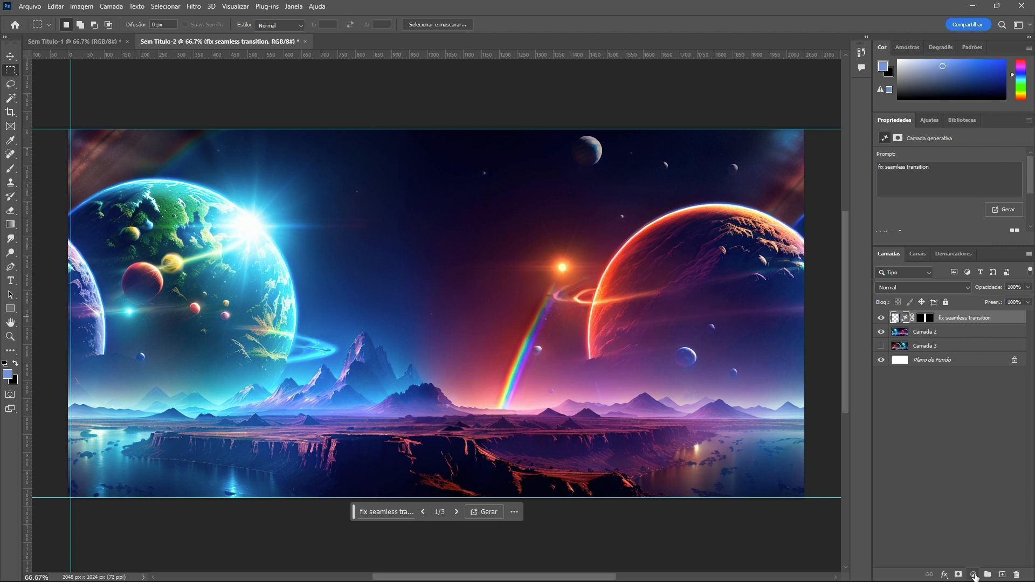
Add a new layer, sample the dark sky colour, and brush over the seam area at 39% opacity
left_click(1002, 575)
left_click(10, 142)
key("h")
left_click_drag(365, 211, 364, 132)
key("b")
scroll(480, 286, "down", 1)
left_click_drag(485, 273, 507, 280)
left_click(482, 258, "alt")
left_click_drag(466, 230, 495, 249)
left_click(260, 25)
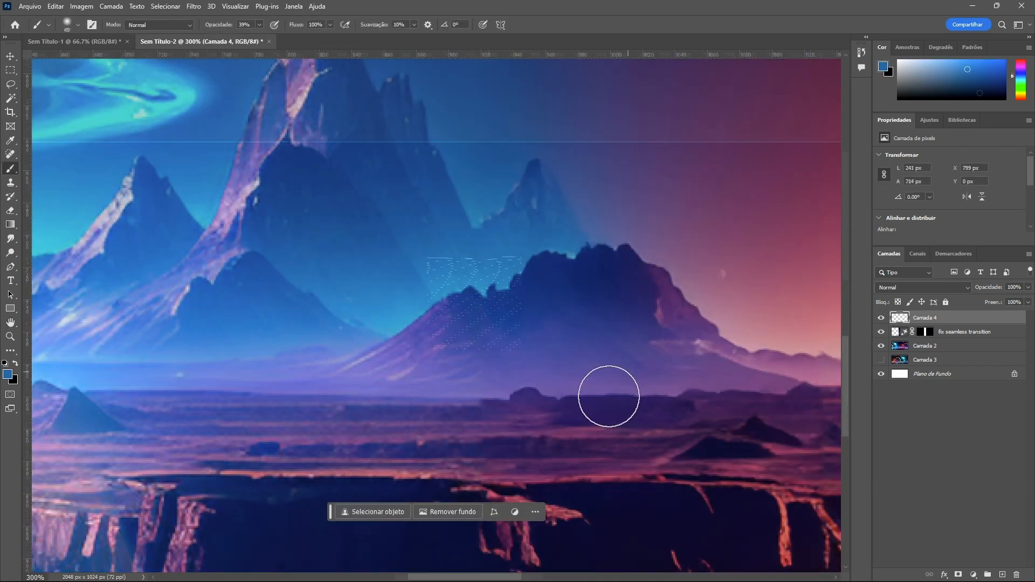
key("ctrl+minus")
key("ctrl+minus")
key("ctrl+minus")
scroll(677, 350, "up", 2)
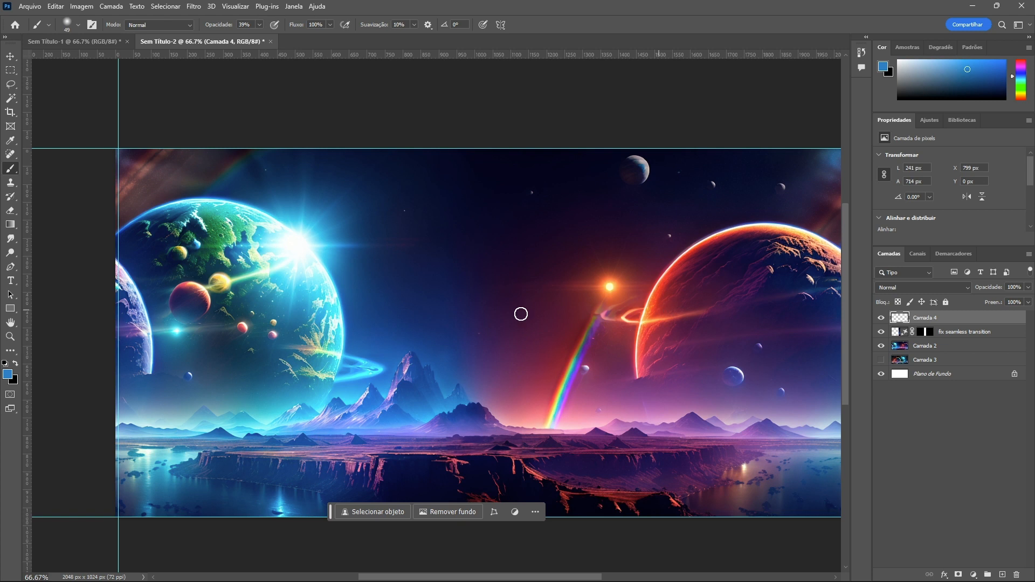
Merge the painted layer, the generative fill layer and Camada 2 into one layer
left_click(10, 56)
left_click(923, 345, "shift")
right_click(947, 346)
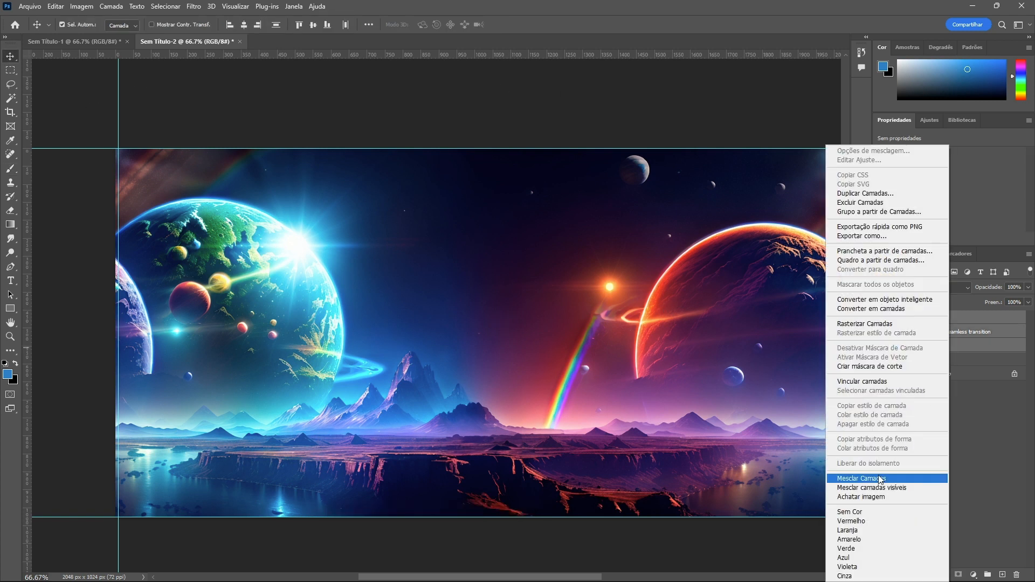
left_click(879, 479)
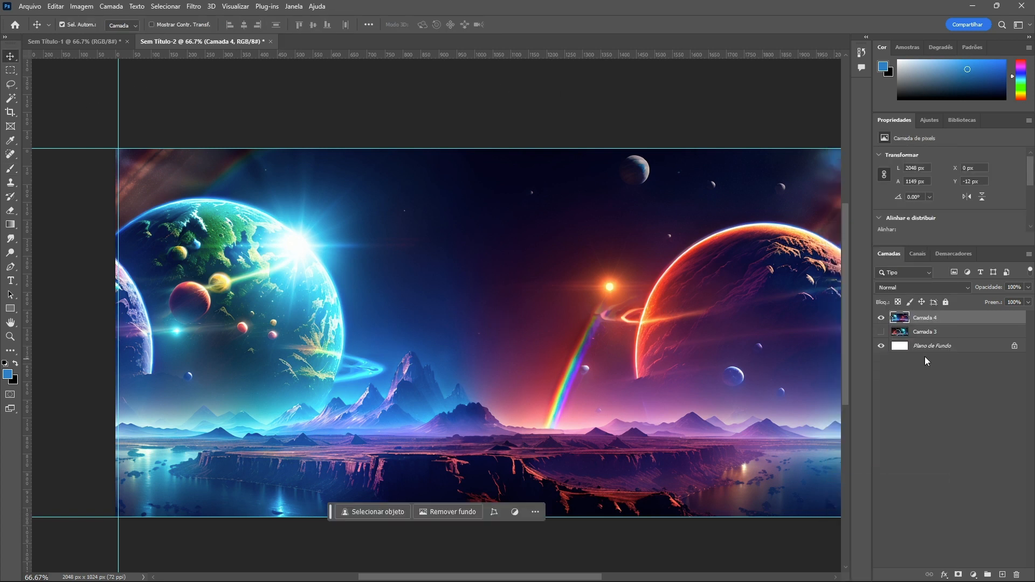
Reapply the Offset filter to the merged layer and duplicate it
left_click(193, 6)
left_click(215, 12)
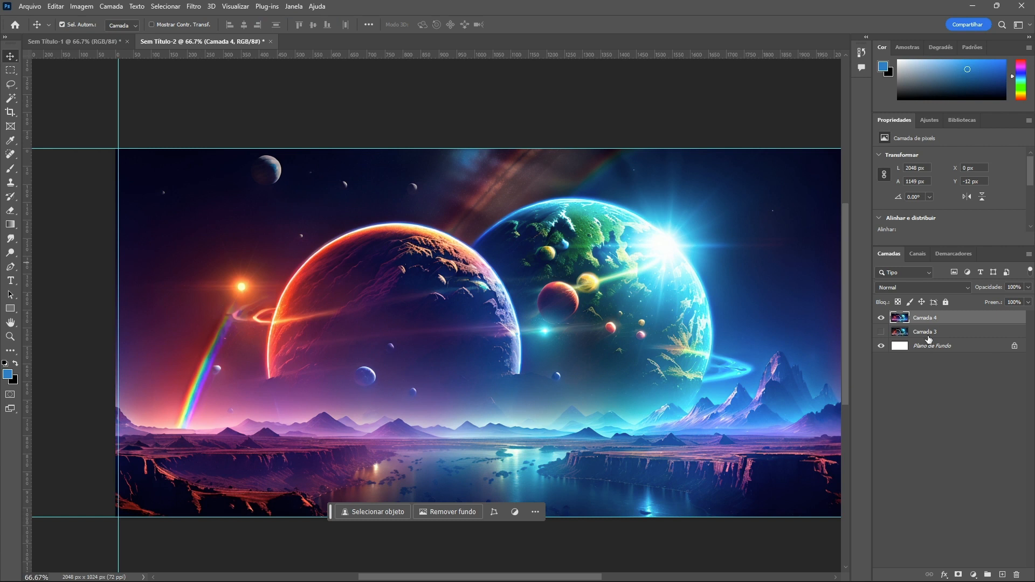
key("ctrl+j")
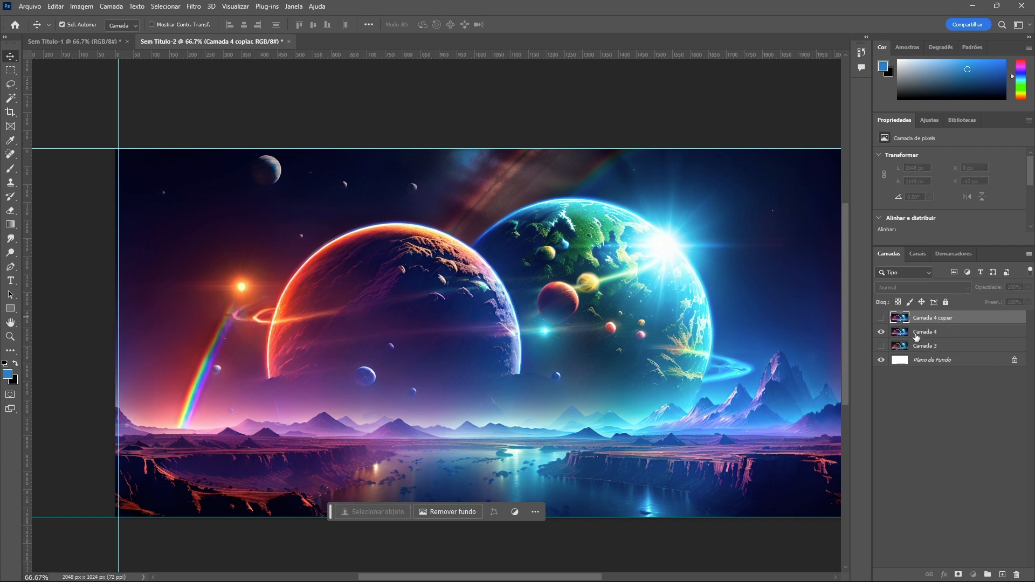
Add a layer mask to Camada 4 and make Camada 3 visible beneath it
left_click(916, 335)
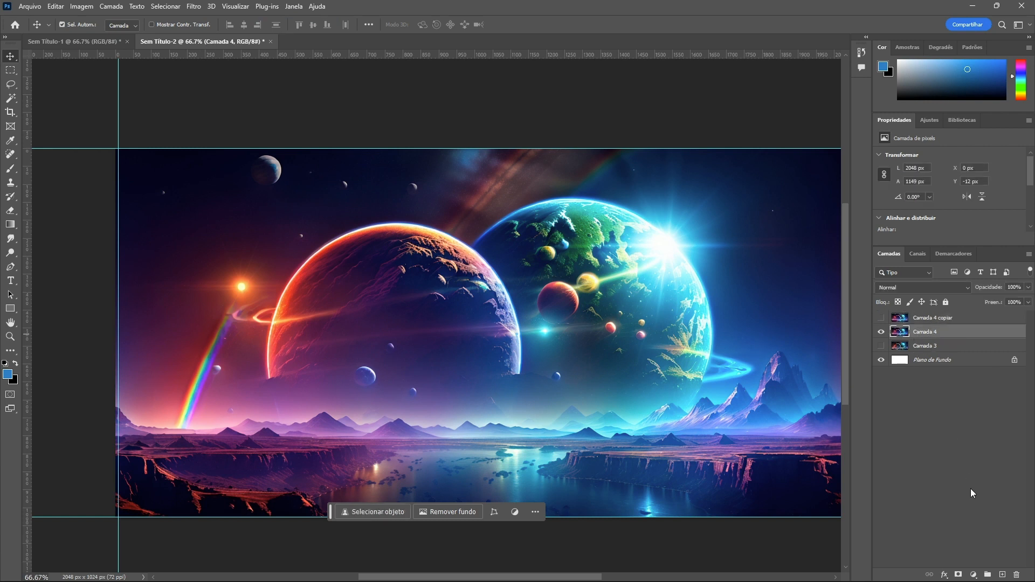
left_click(958, 575, "alt")
left_click(881, 345)
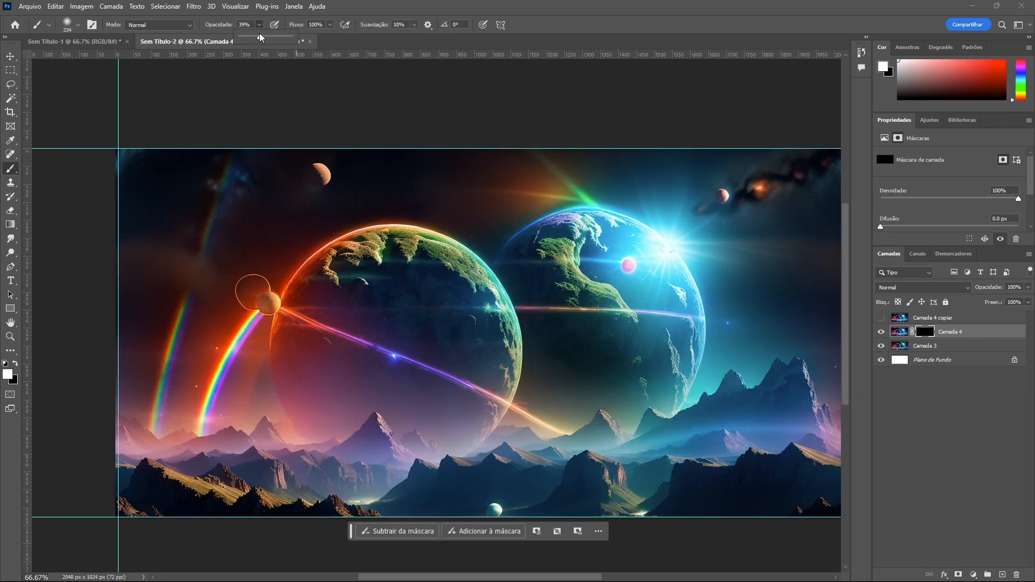
Paint on Camada 4's mask with a soft brush at 100% opacity to blend it with Camada 3
left_click_drag(260, 37, 357, 43)
mouse_move(398, 285)
left_mouse_down()
mouse_move(352, 325)
mouse_move(370, 289)
mouse_move(455, 319)
mouse_move(468, 378)
mouse_move(341, 362)
left_mouse_up()
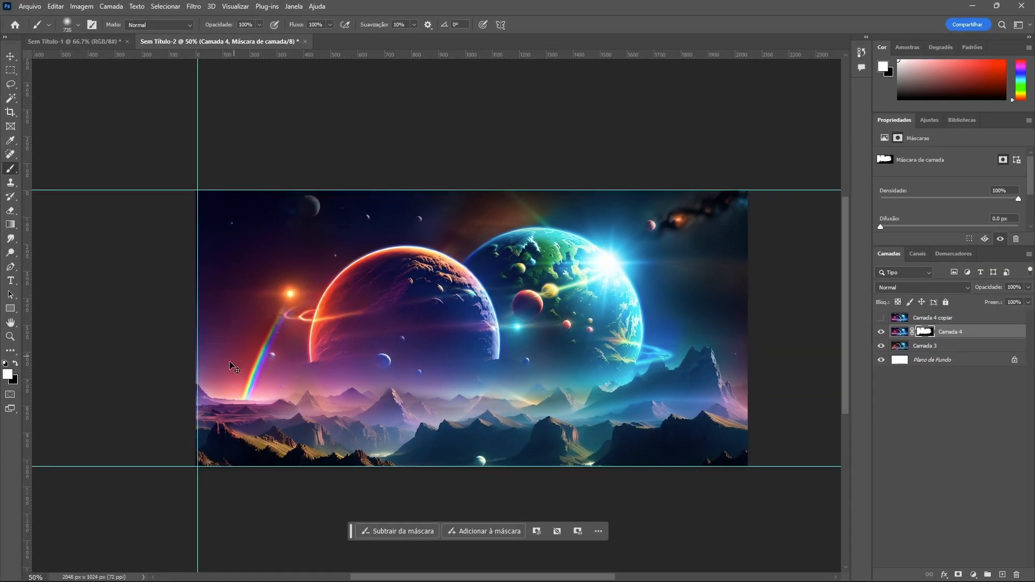
left_click_drag(226, 464, 244, 447)
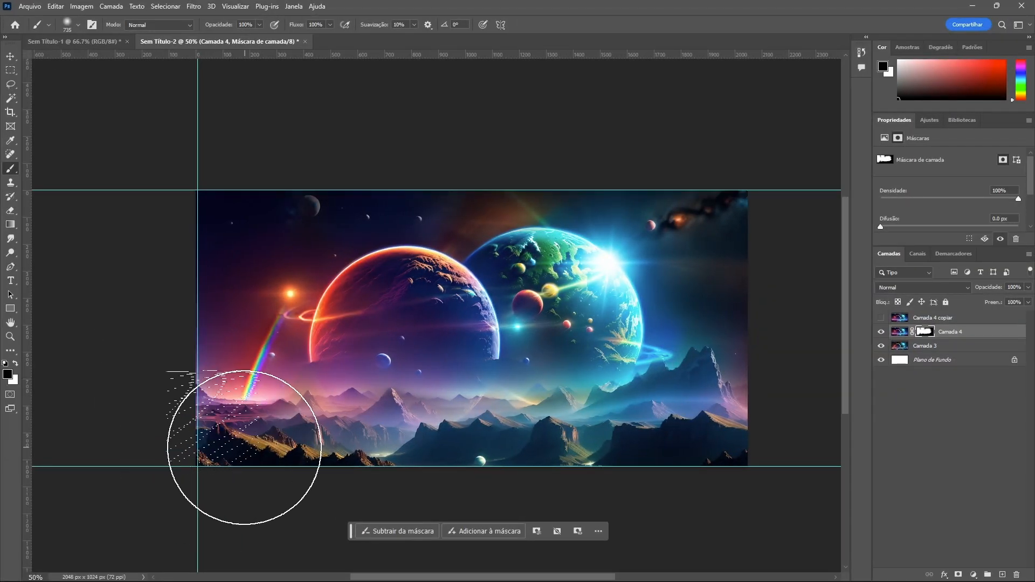
key("x")
key("x")
left_click(220, 441)
key("x")
key("x")
left_click_drag(214, 440, 194, 421)
key("x")
left_click_drag(232, 377, 217, 376)
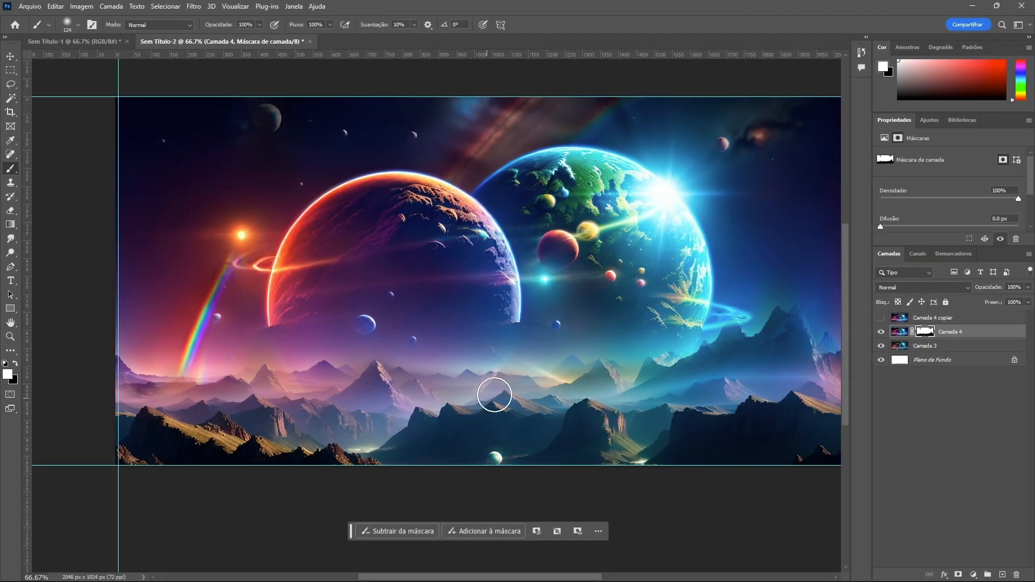
mouse_move(494, 395)
left_mouse_down()
mouse_move(505, 405)
mouse_move(479, 428)
mouse_move(481, 415)
mouse_move(444, 370)
mouse_move(520, 406)
left_mouse_up()
key("x")
key("x")
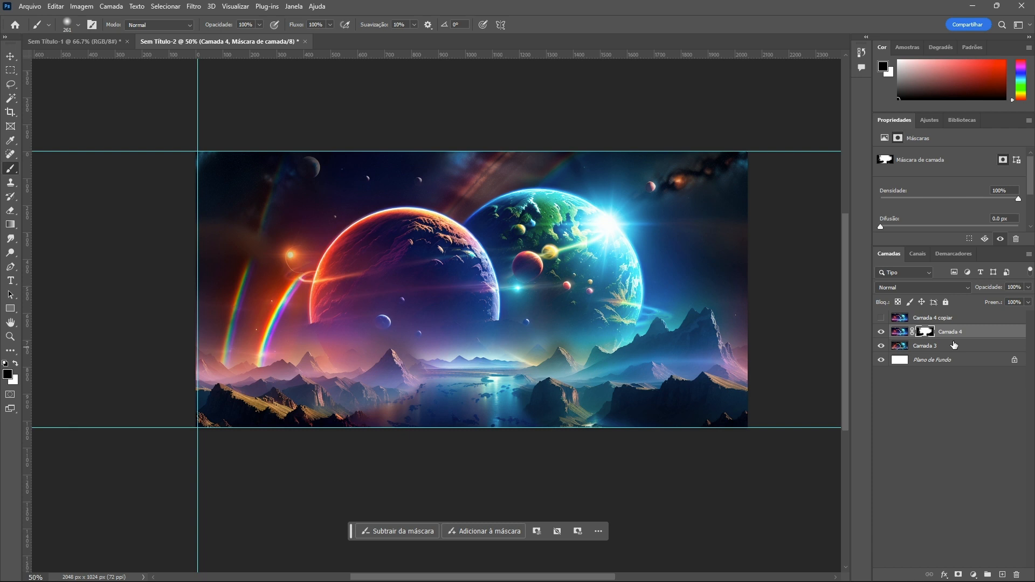
Duplicate Camada 3 and move the copy below it in the layer stack
left_click(954, 346, "ctrl")
left_click(946, 349)
key("ctrl+j")
left_click_drag(930, 348, 927, 374)
Select Camada 4 together with Camada 3 and try to merge them
left_click(932, 345)
left_click(947, 332, "shift")
right_click(945, 332)
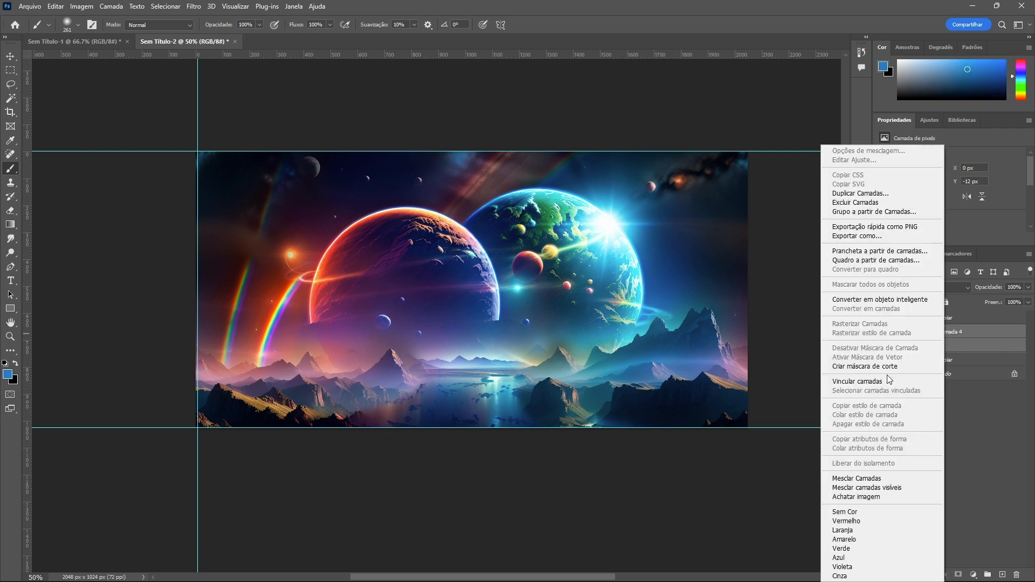
left_click(833, 479)
key("v")
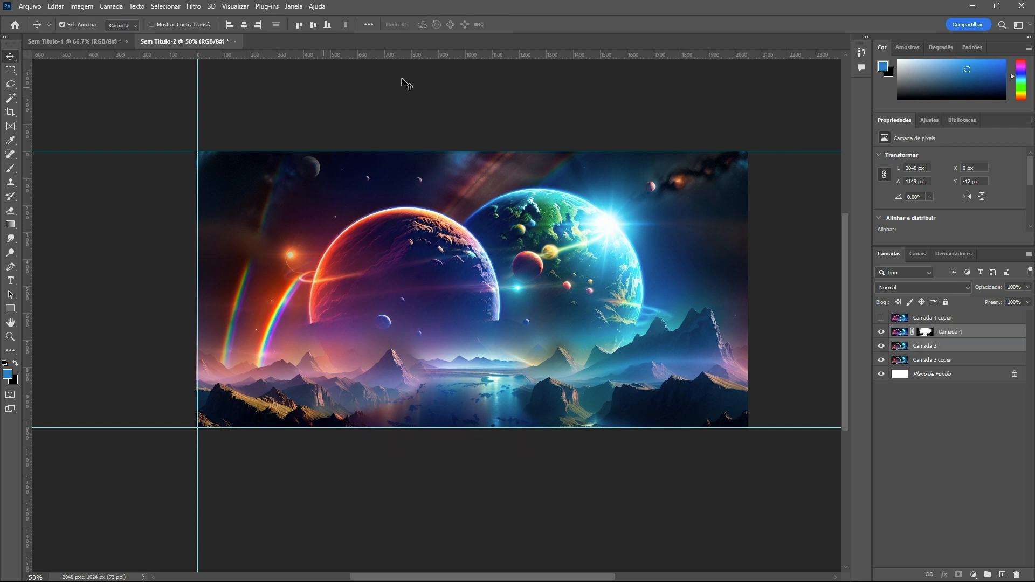
left_click(287, 93)
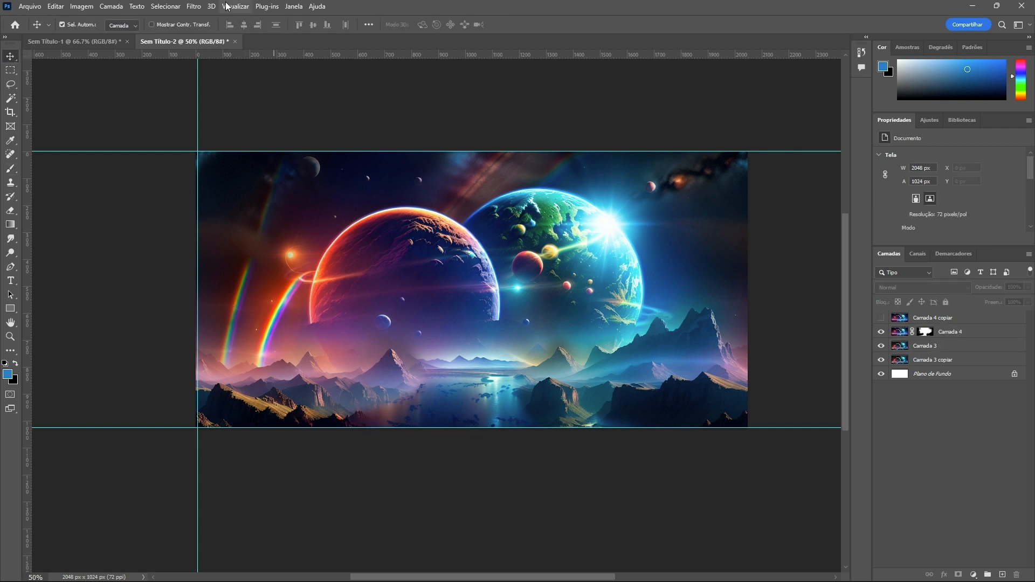
Reapply the Offset filter to Camada 3 and then to Camada 4
left_click(946, 346)
left_click(193, 7)
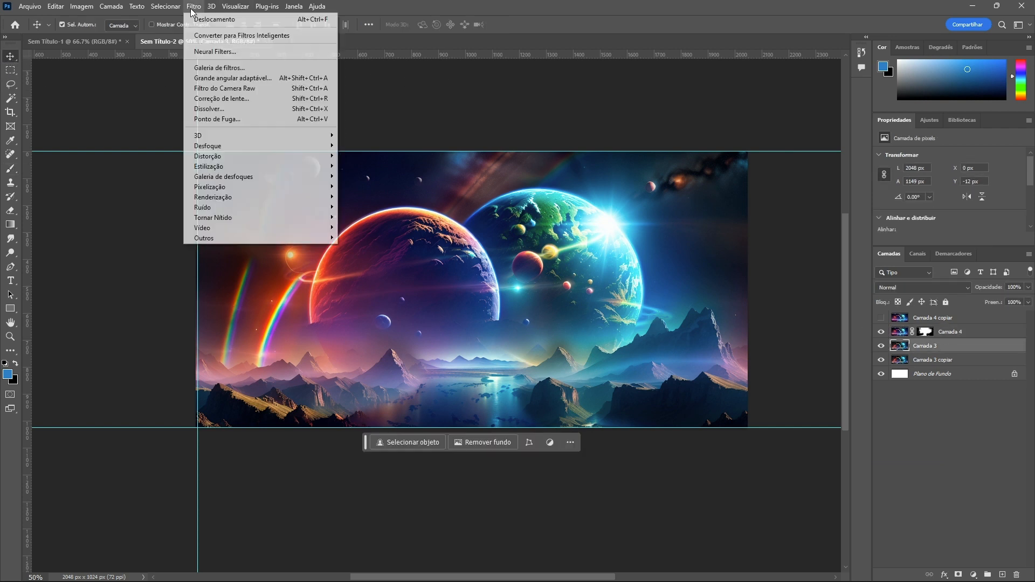
left_click(202, 19)
left_click(949, 333)
left_click(212, 7)
left_click(203, 20)
Zoom in and scroll around the image center to examine the seam area
key("ctrl+plus")
key("ctrl+plus")
key("ctrl+plus")
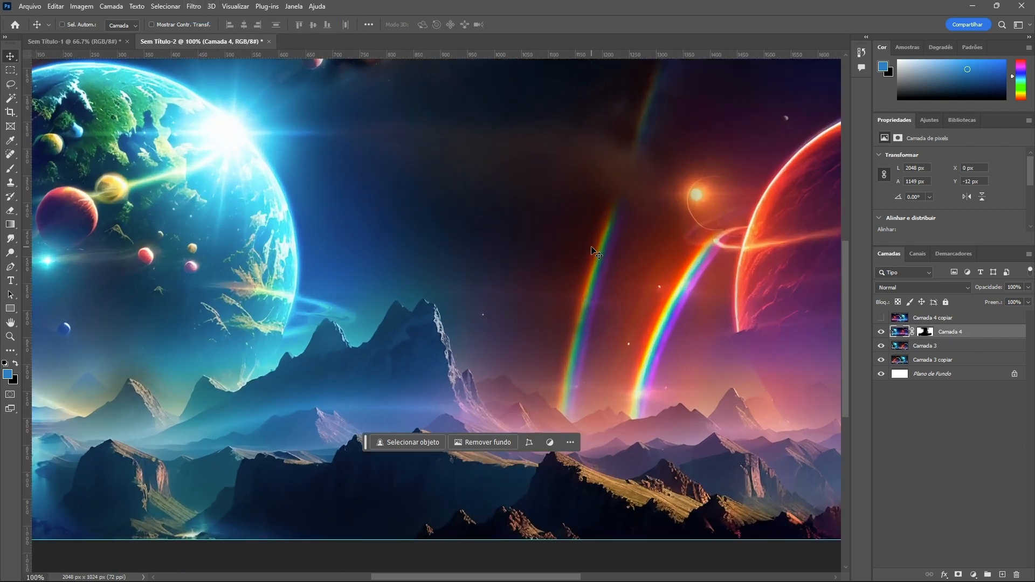
scroll(607, 253, "down", 3)
scroll(608, 248, "right", 1)
scroll(611, 252, "down", 6)
scroll(776, 380, "up", 2)
left_click_drag(846, 382, 841, 291)
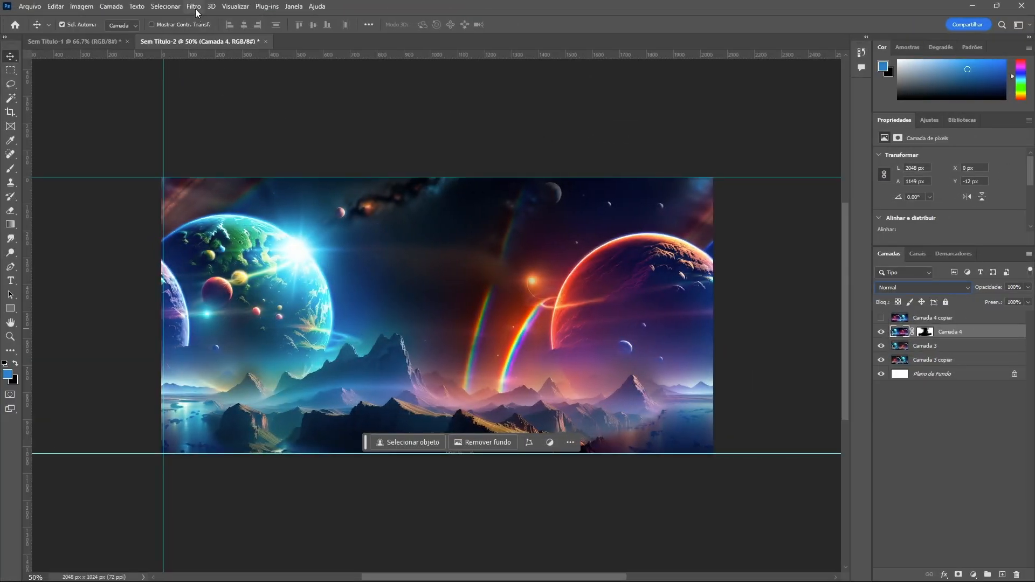
Reapply the Offset filter twice more to Camada 4
left_click(195, 8)
left_click(202, 19)
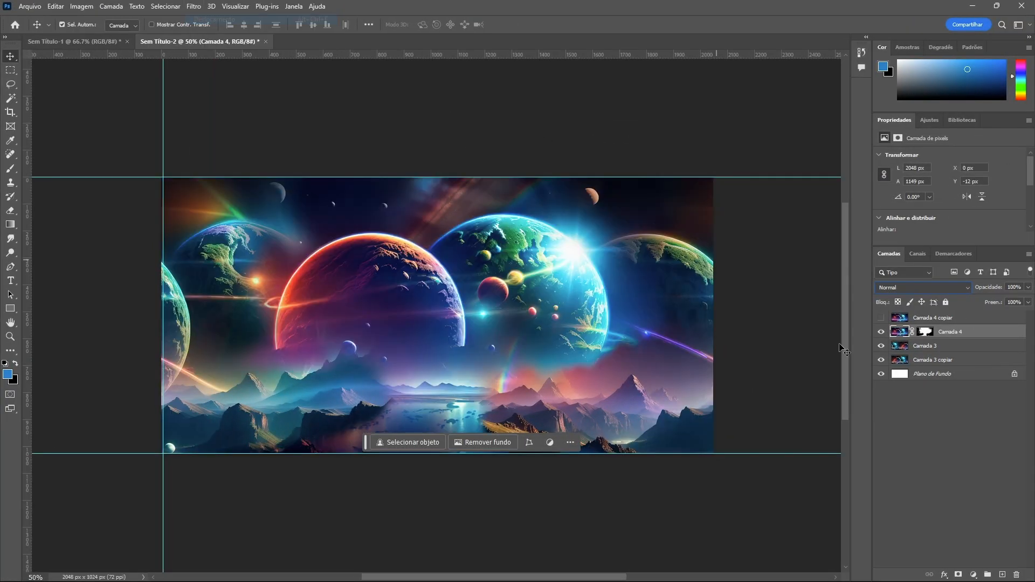
left_click(195, 7)
left_click(202, 20)
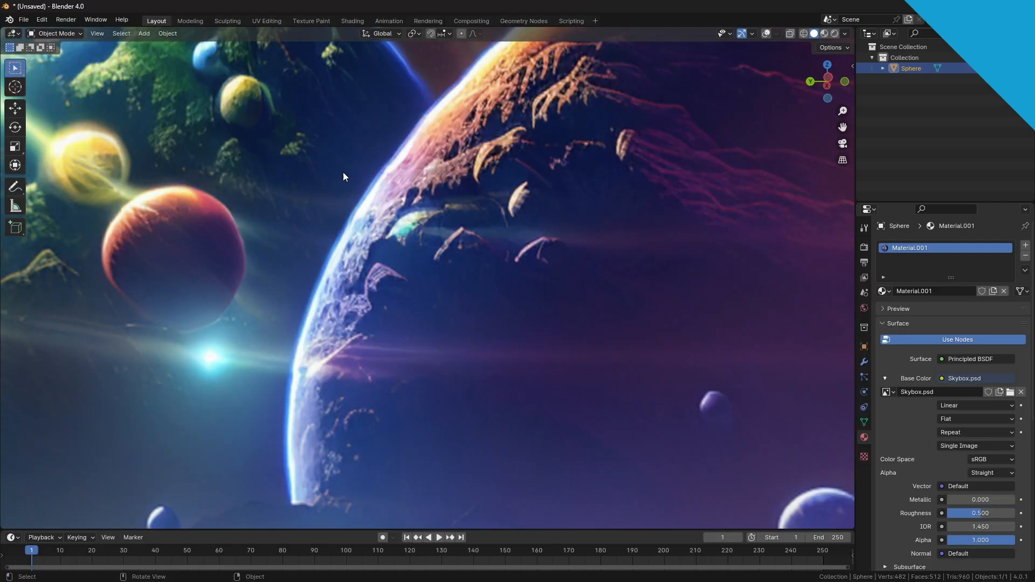
Switch to Blender and orbit the viewport to inspect the skybox texture on the sphere
left_click_drag(415, 268, 361, 178)
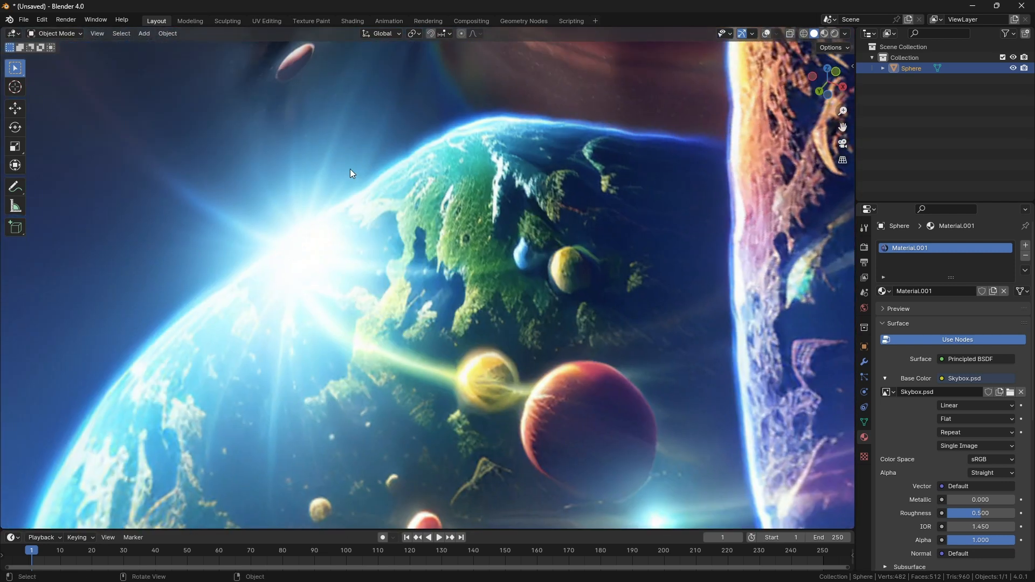